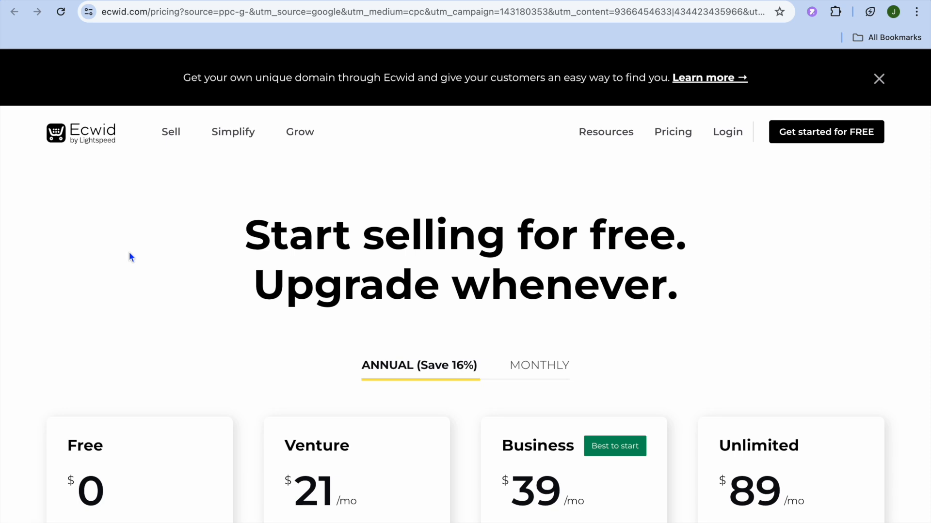
# Step: Scroll the Ecwid pricing page and highlight the Free plan's $0 transaction fee
pyautogui.scroll(-2, 130, 257)
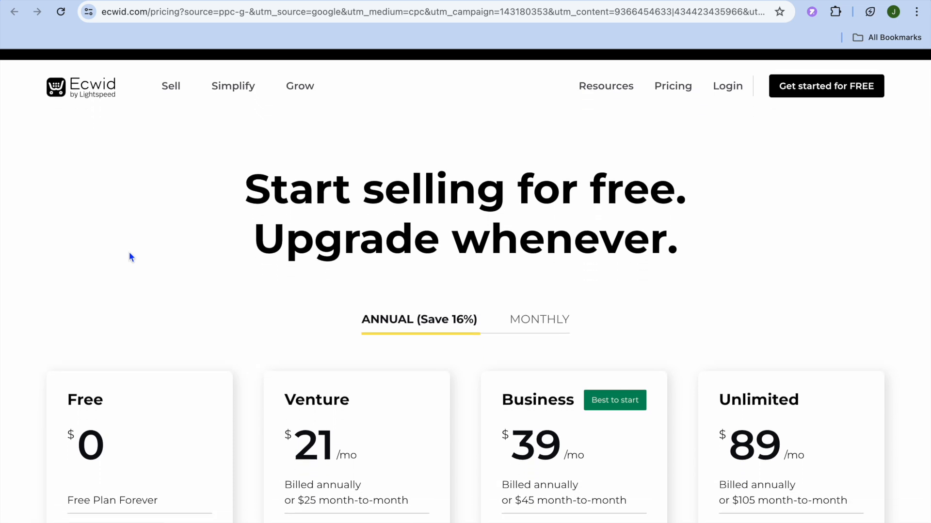
pyautogui.scroll(-3, 129, 253)
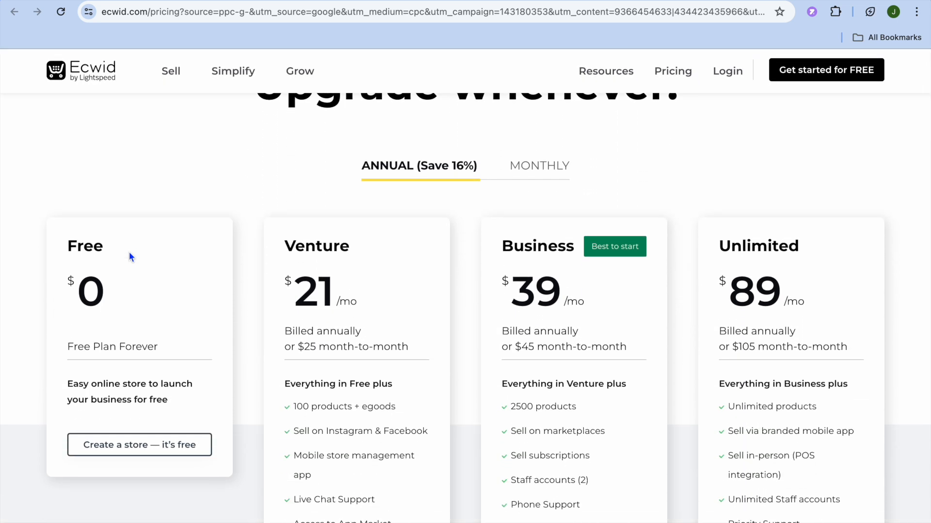
pyautogui.scroll(-3, 128, 257)
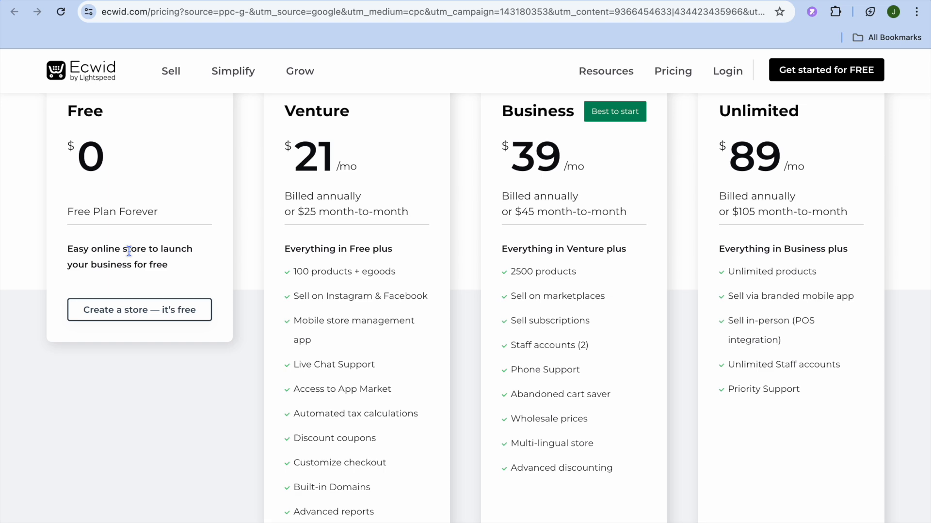
pyautogui.scroll(-10, 129, 252)
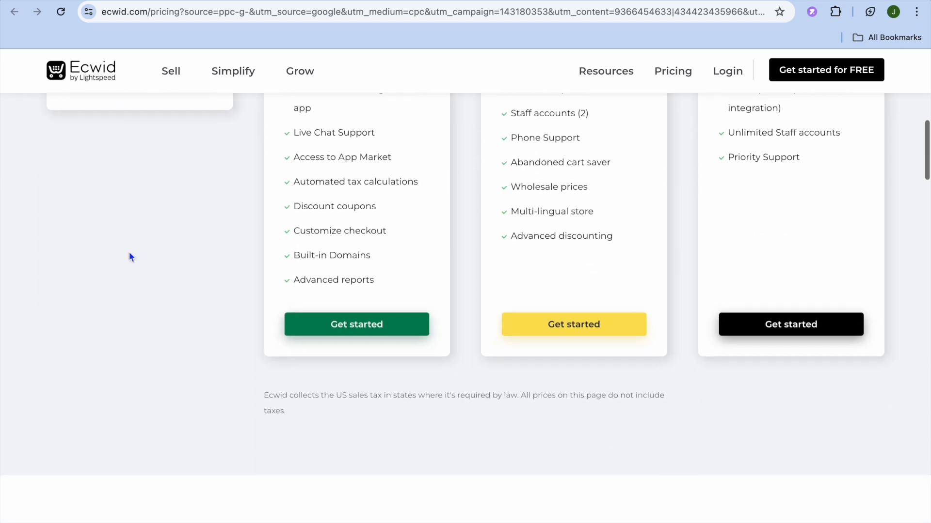
pyautogui.scroll(3, 129, 252)
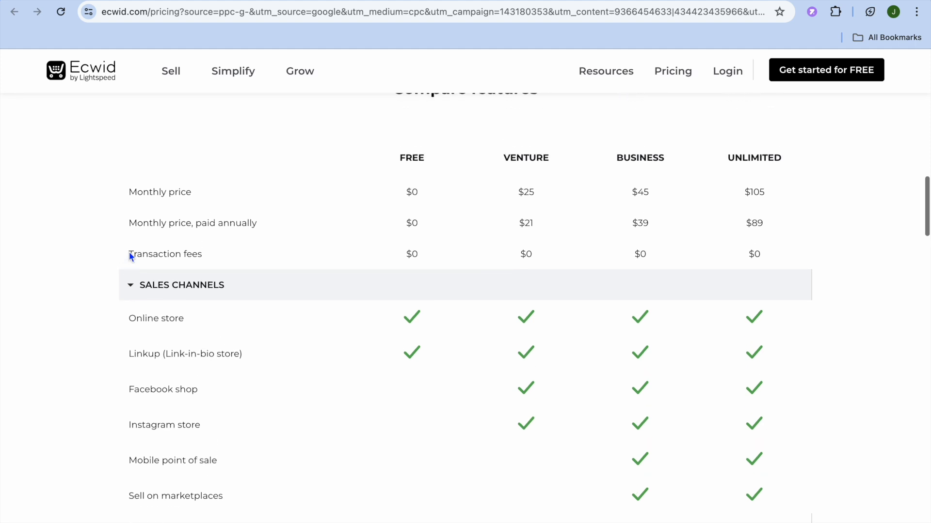
pyautogui.moveTo(419, 323); pyautogui.dragTo(400, 330)
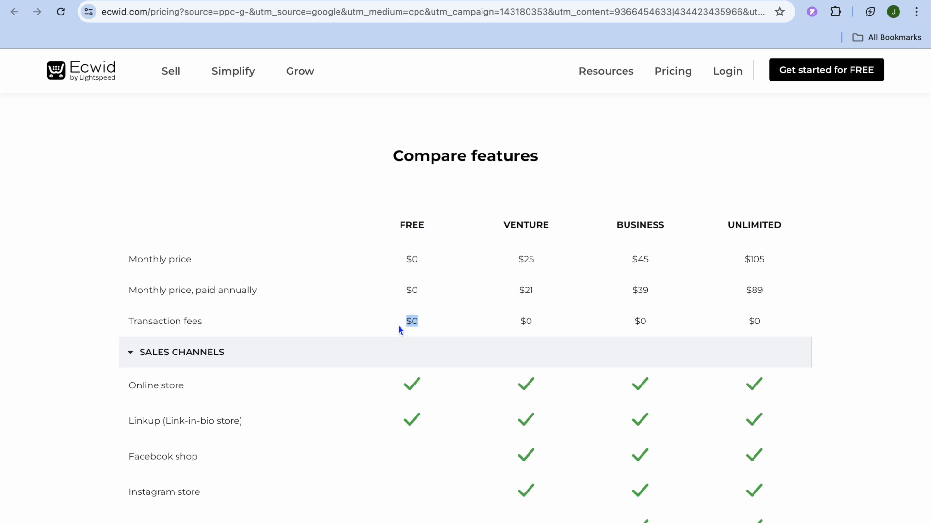
# Step: Scroll back to the top of the pricing page
pyautogui.scroll(3, 399, 329)
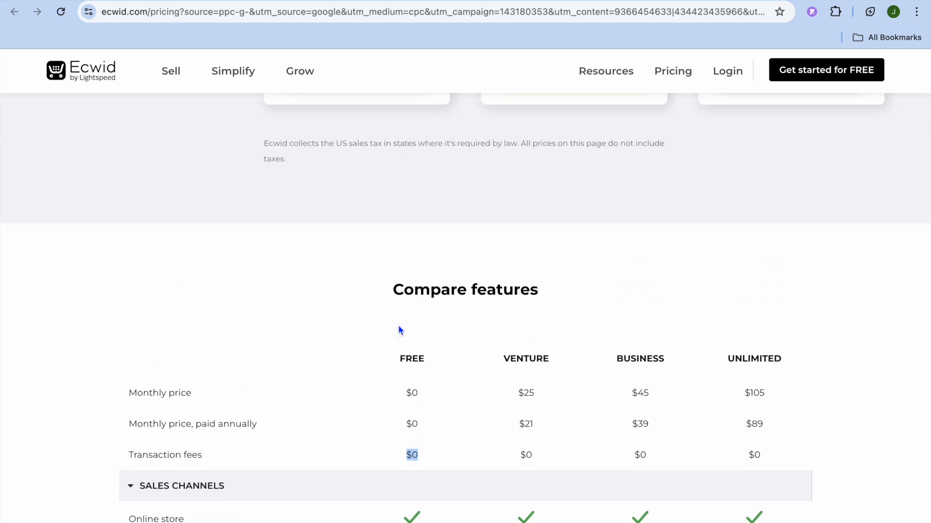
pyautogui.scroll(1, 399, 330)
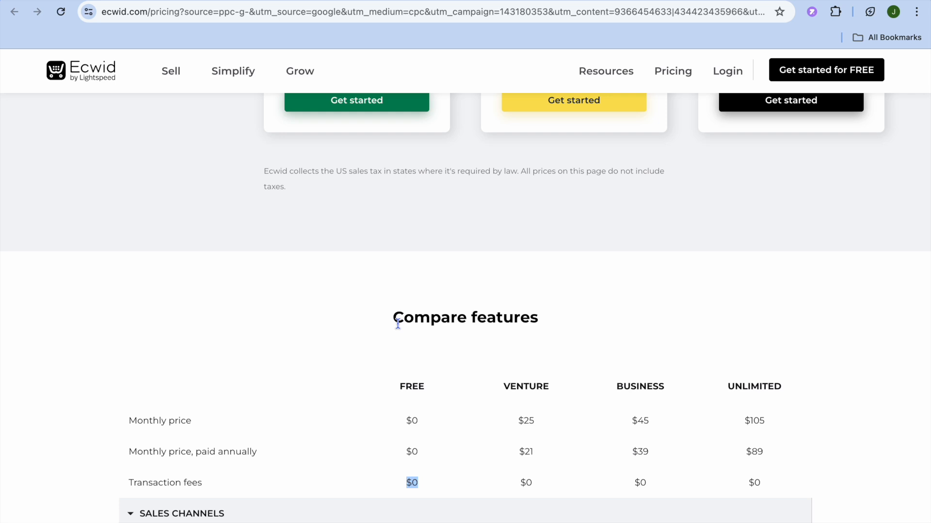
pyautogui.scroll(10, 397, 324)
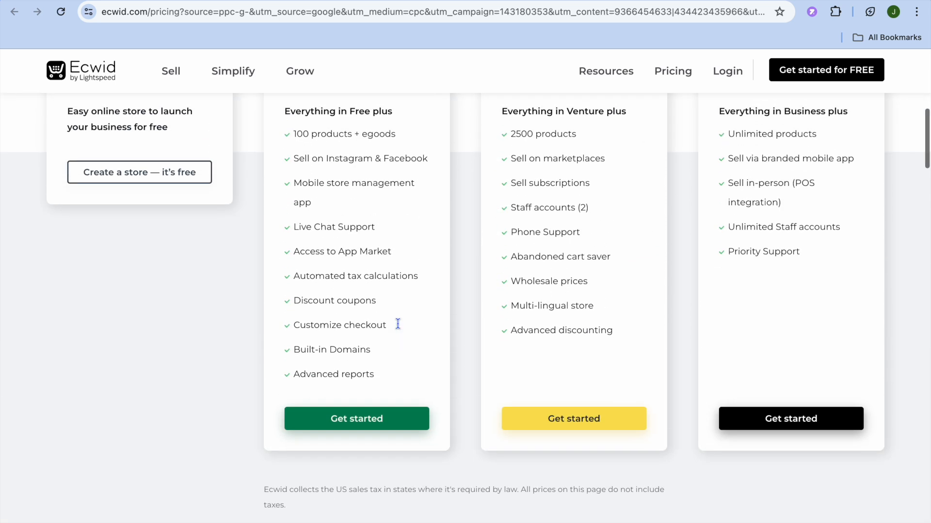
pyautogui.scroll(1, 398, 321)
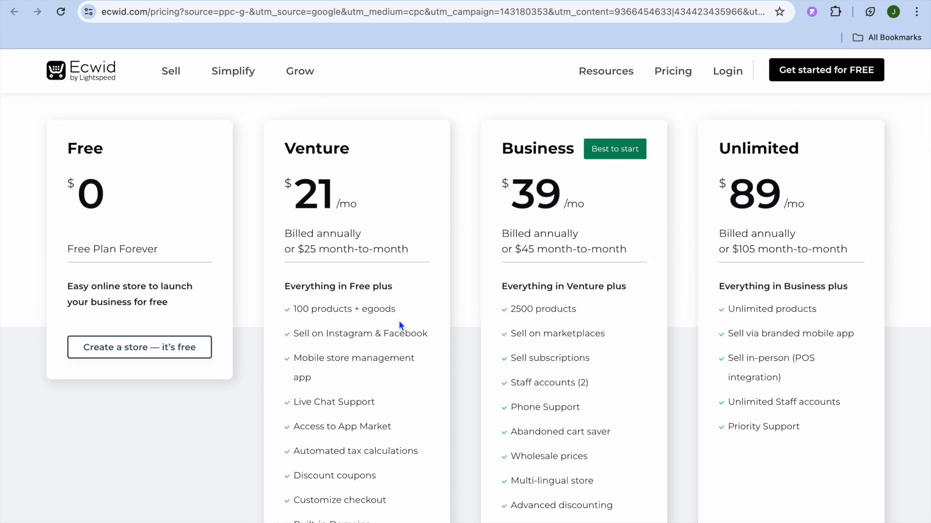
pyautogui.scroll(1, 400, 325)
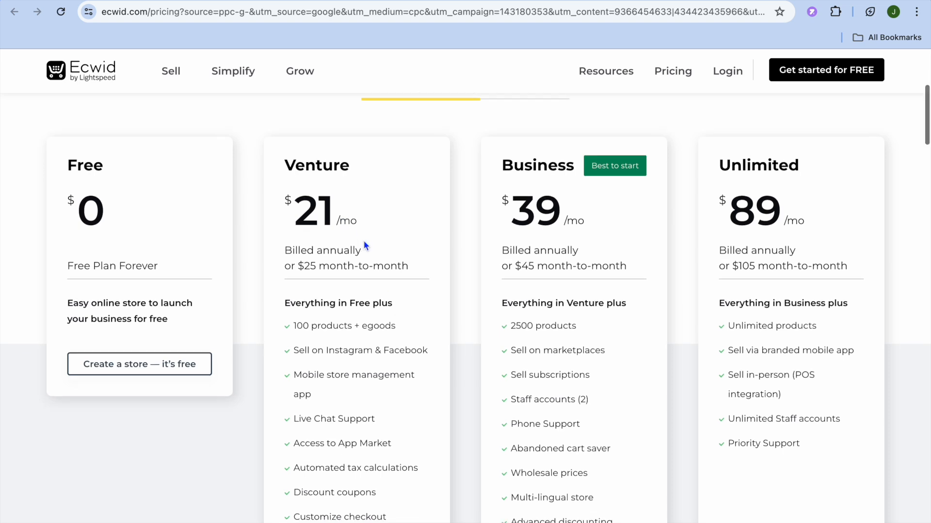
pyautogui.scroll(-10, 365, 246)
pyautogui.scroll(10, 365, 246)
pyautogui.scroll(10, 363, 241)
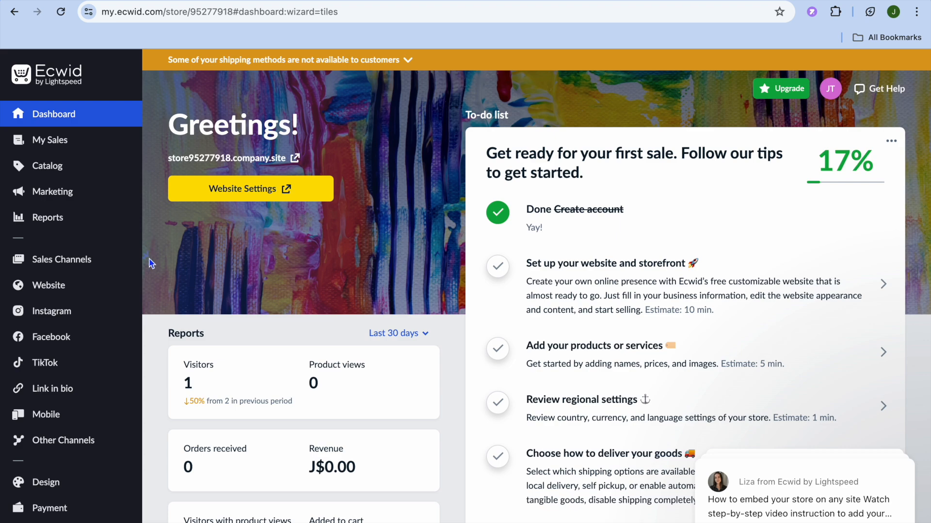
# Step: Open the App Market from the Apps menu in the sidebar
pyautogui.scroll(-5, 160, 270)
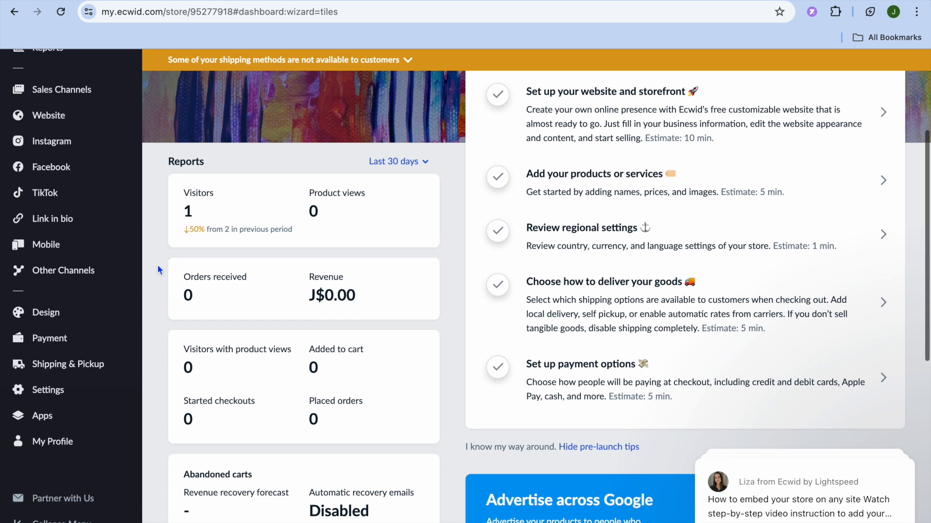
pyautogui.moveTo(90, 423)
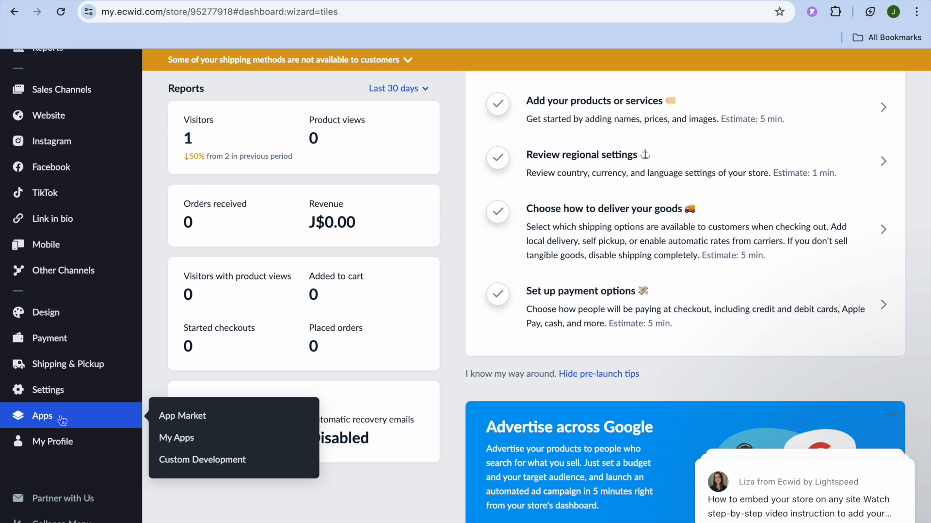
pyautogui.click(201, 417)
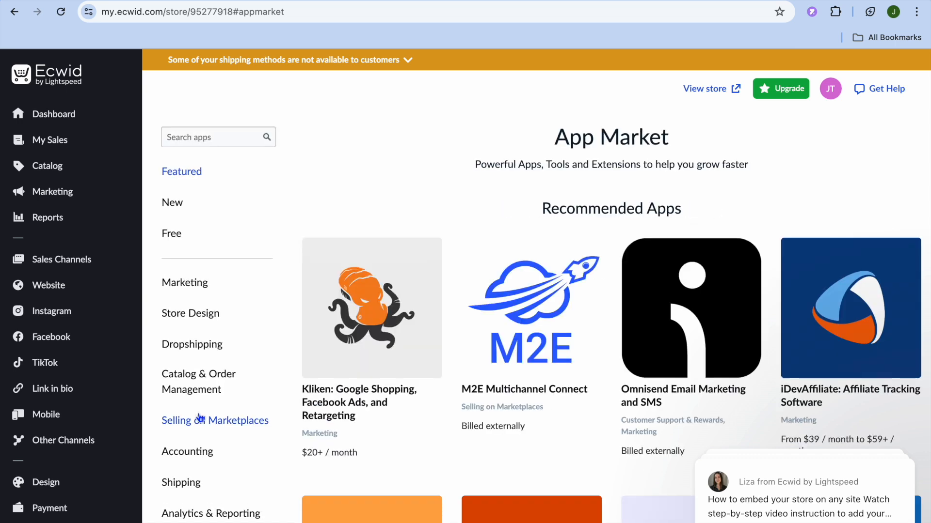
# Step: Filter the App Market to Dropshipping apps and open the Sup Dropshipping app page
pyautogui.click(213, 346)
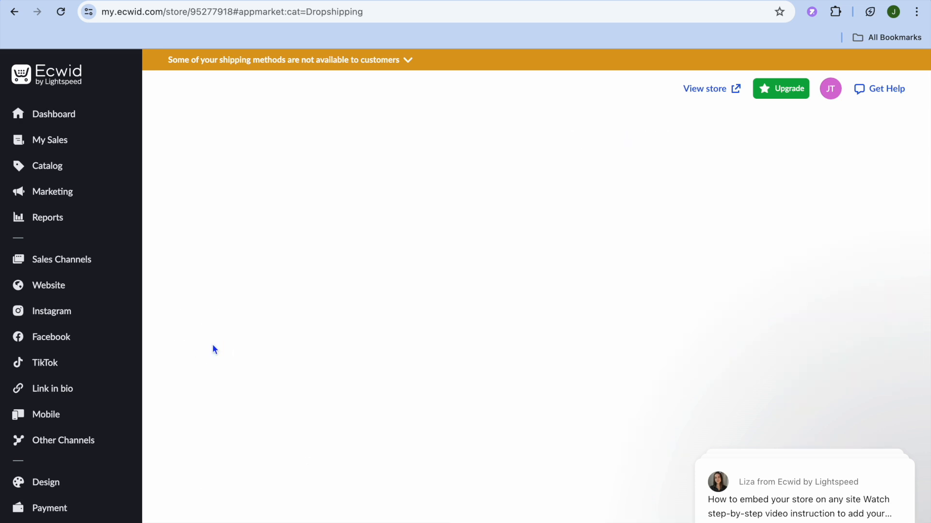
pyautogui.scroll(-2, 494, 369)
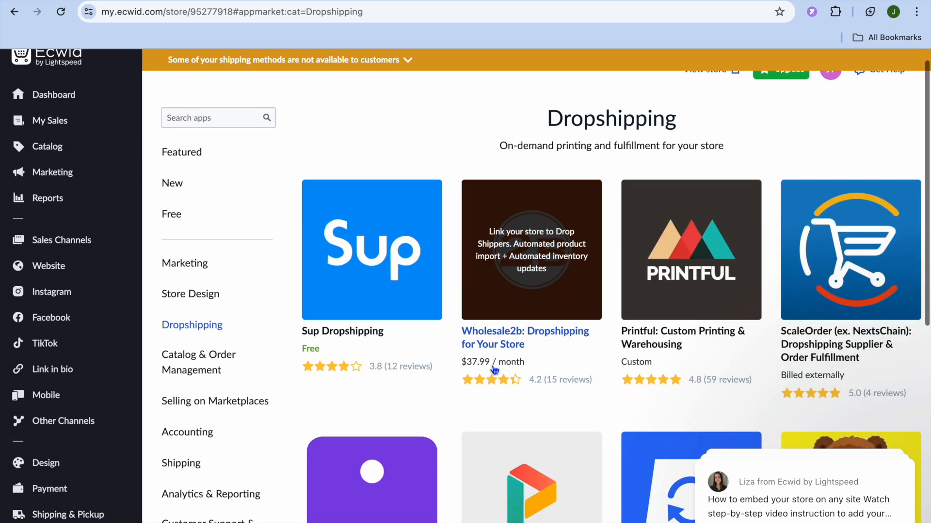
pyautogui.scroll(2, 494, 371)
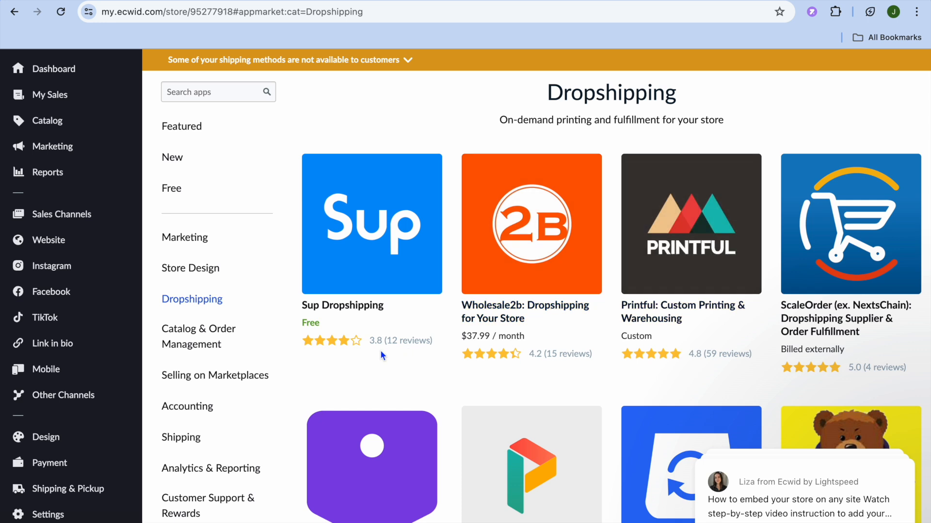
pyautogui.click(356, 310)
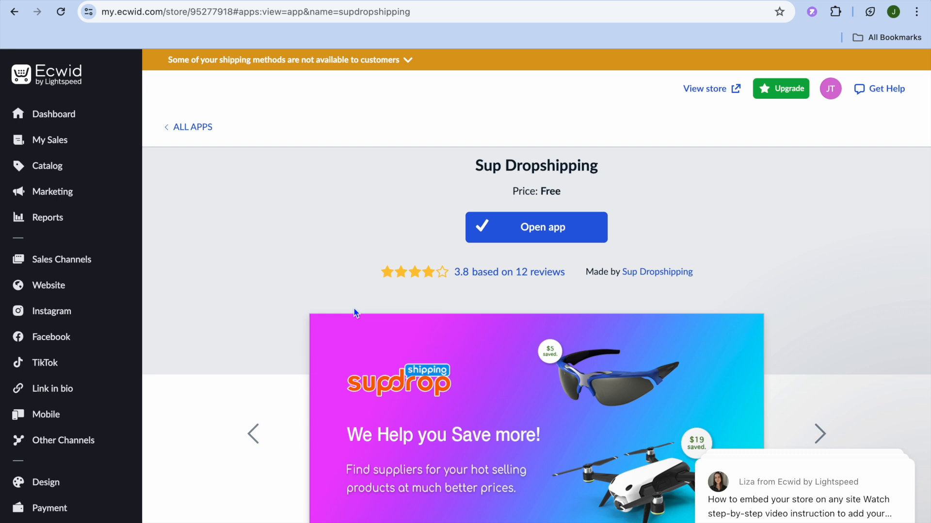
# Step: Launch Sup Dropshipping and list Imported Products: nylon backpack, pressure sprayer, Bluetooth mask
pyautogui.click(552, 233)
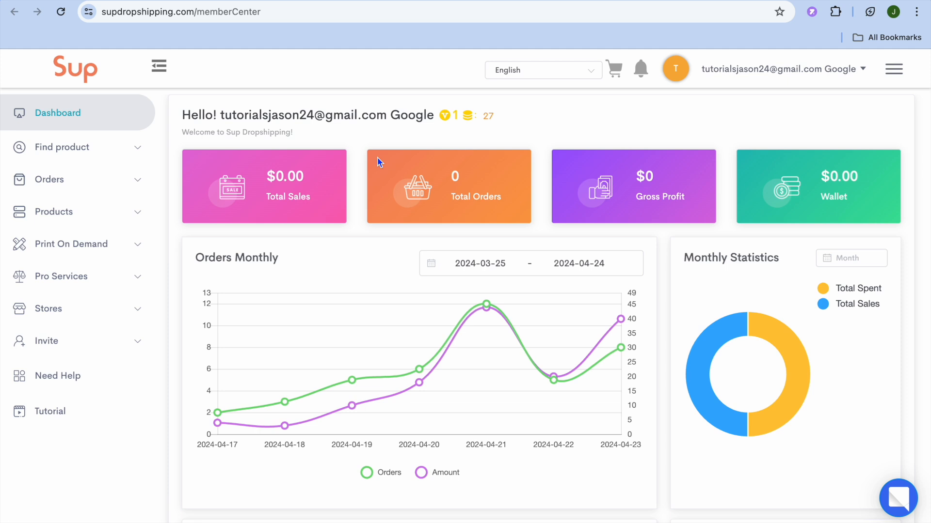
pyautogui.click(122, 156)
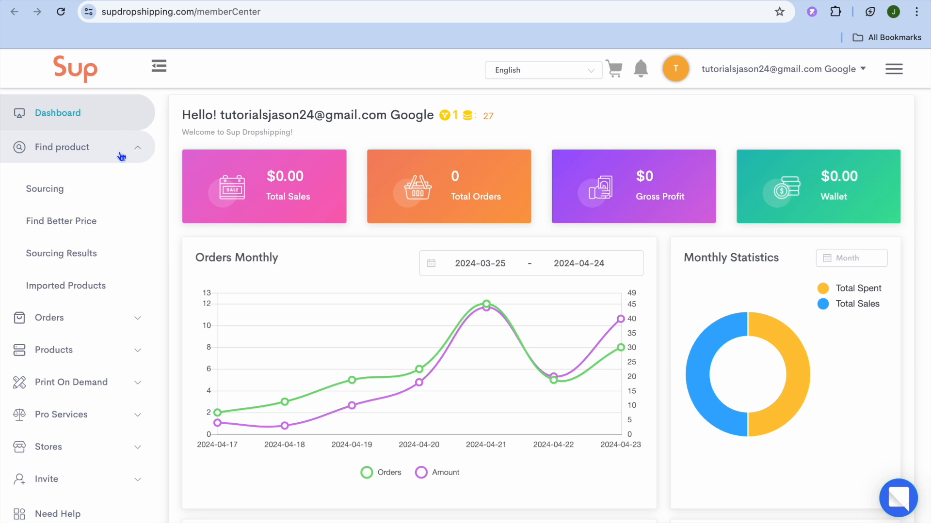
pyautogui.click(80, 287)
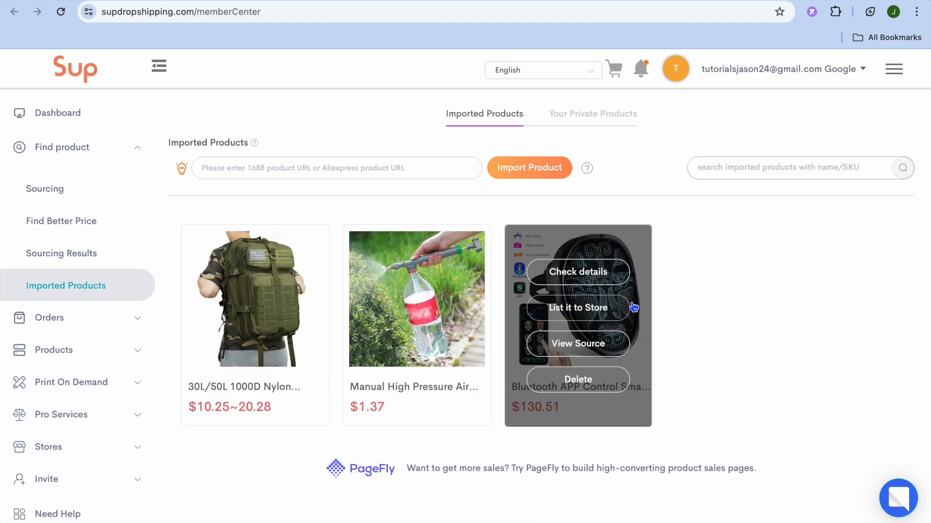
pyautogui.moveTo(579, 309)
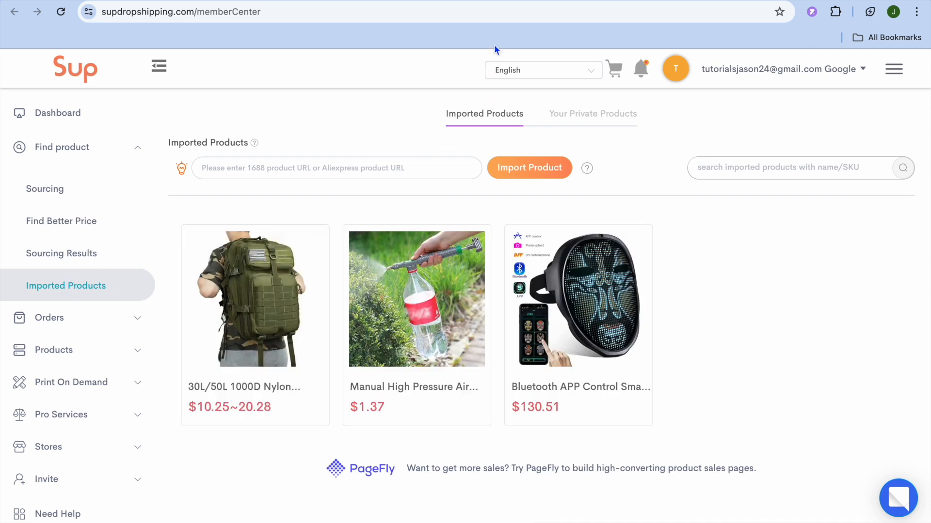
# Step: Find and open the Fashion Fully Automatic Movement Watch listing on AliExpress
pyautogui.click(503, 0)
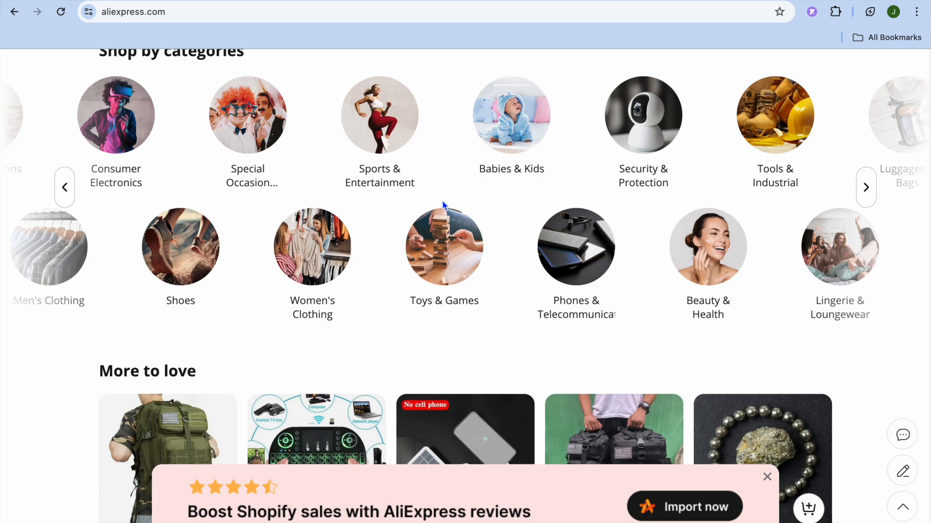
pyautogui.scroll(10, 443, 206)
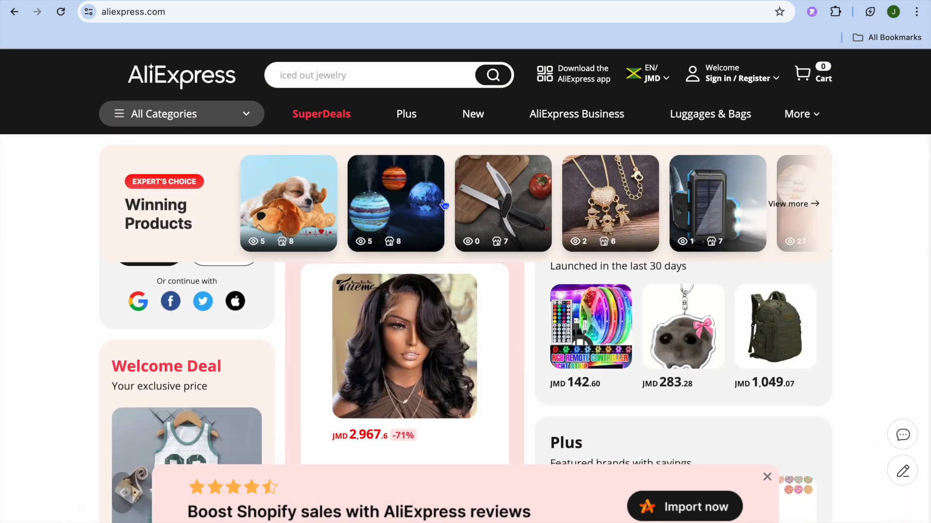
pyautogui.scroll(-10, 443, 206)
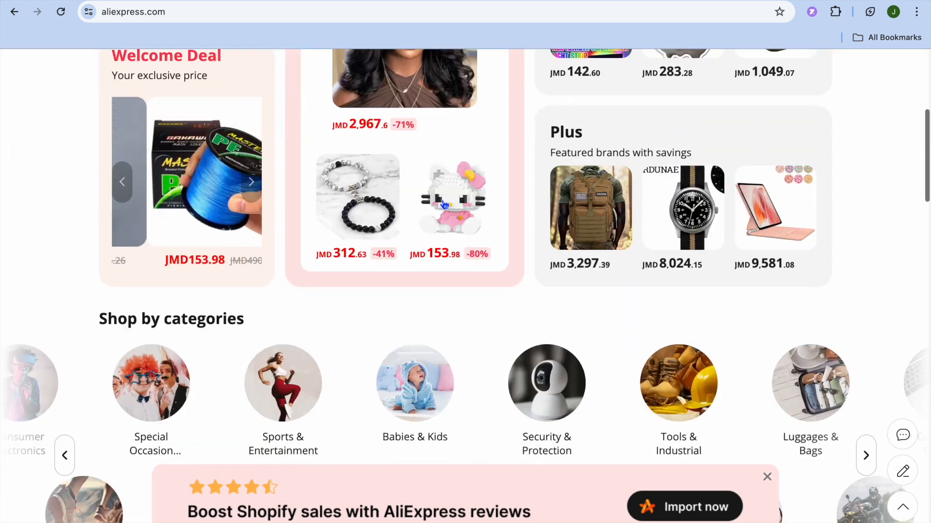
pyautogui.scroll(-4, 442, 204)
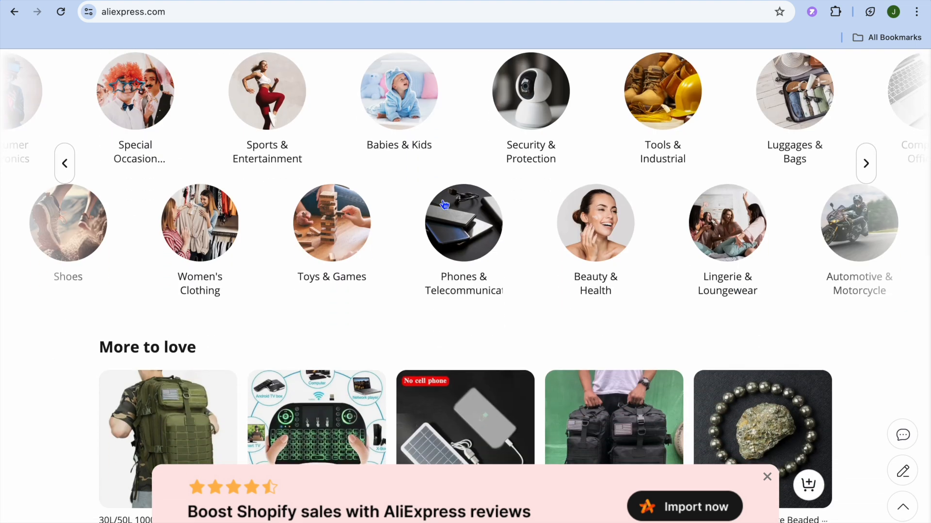
pyautogui.moveTo(192, 269)
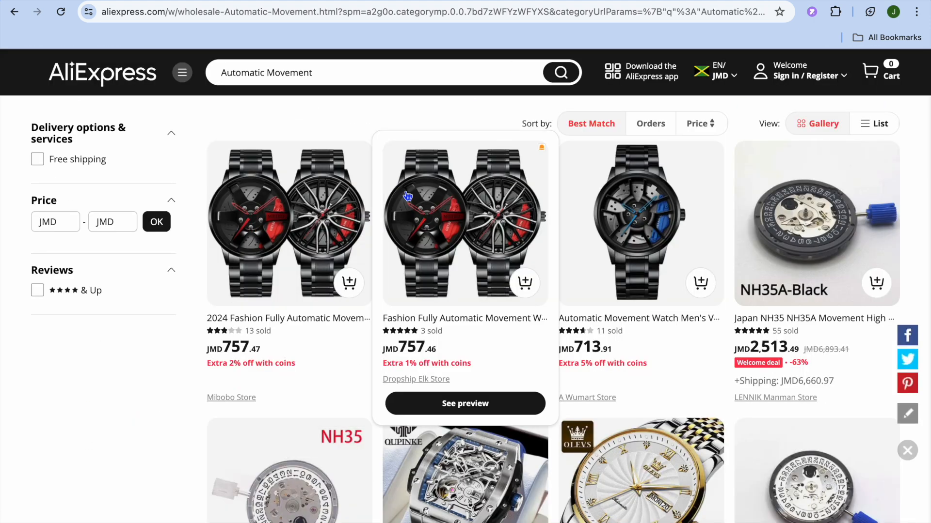
pyautogui.click(433, 211)
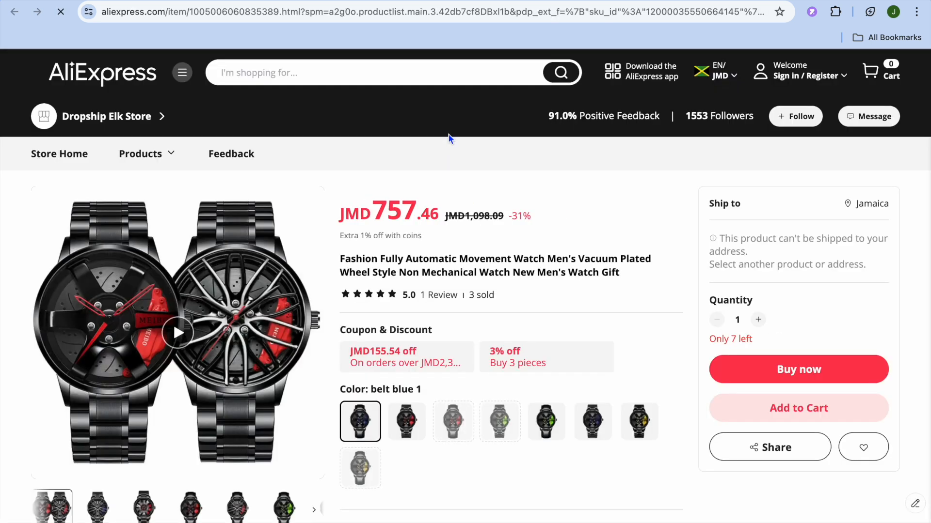
# Step: Copy the watch listing's URL and return to Sup Dropshipping's Imported Products
pyautogui.click(445, 18)
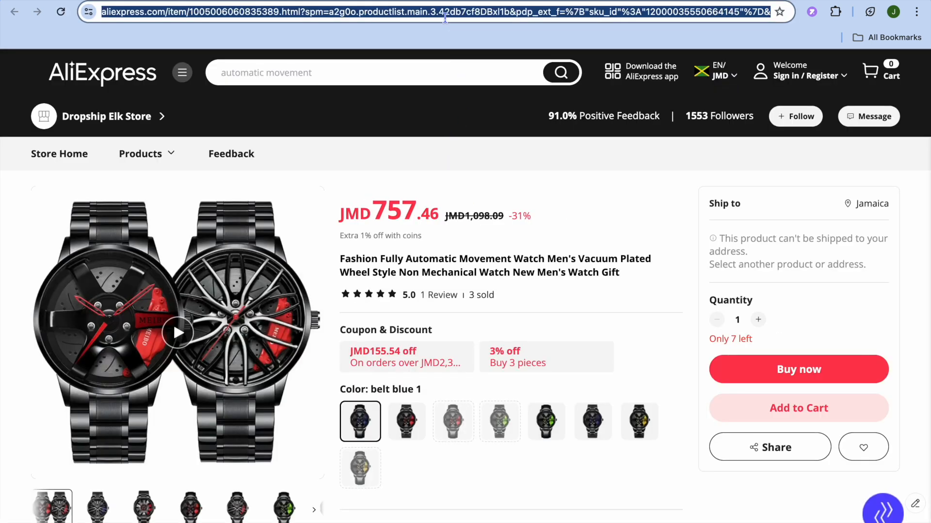
pyautogui.rightClick(445, 17)
pyautogui.click(482, 127)
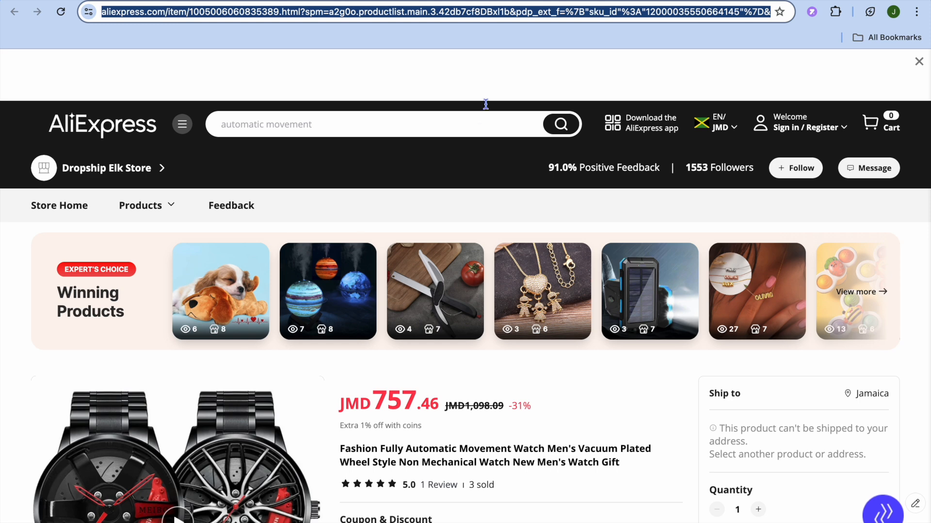
pyautogui.click(291, 1)
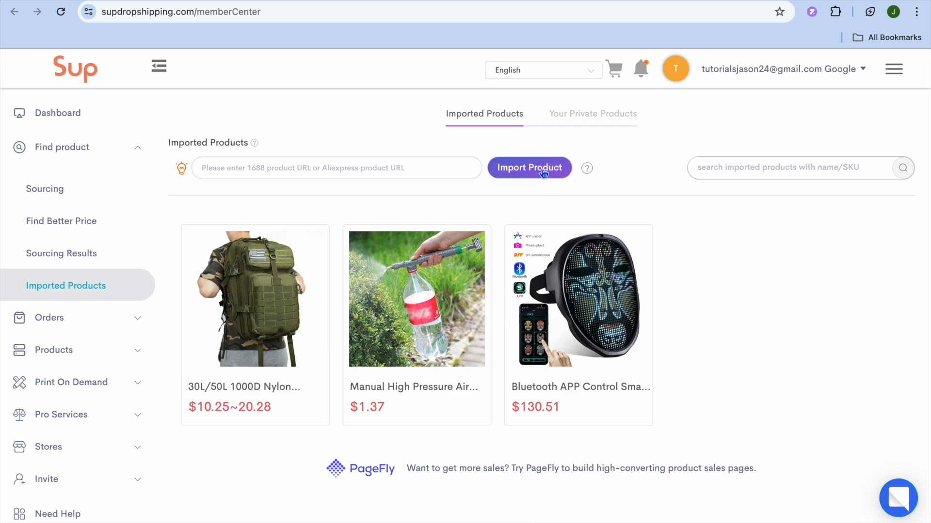
# Step: List the nylon backpack to the Online Store after checking variants, images, details and description
pyautogui.moveTo(317, 303)
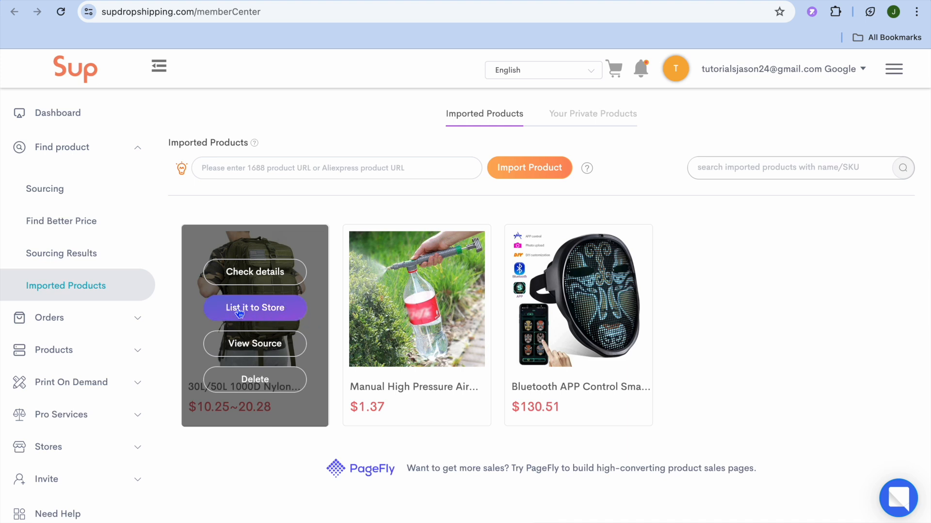
pyautogui.click(274, 313)
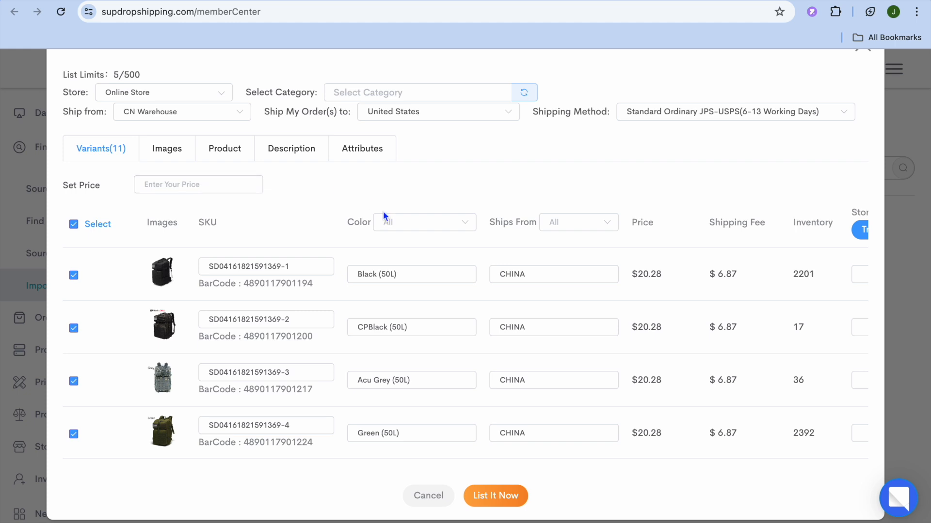
pyautogui.hscroll(2, 680, 281)
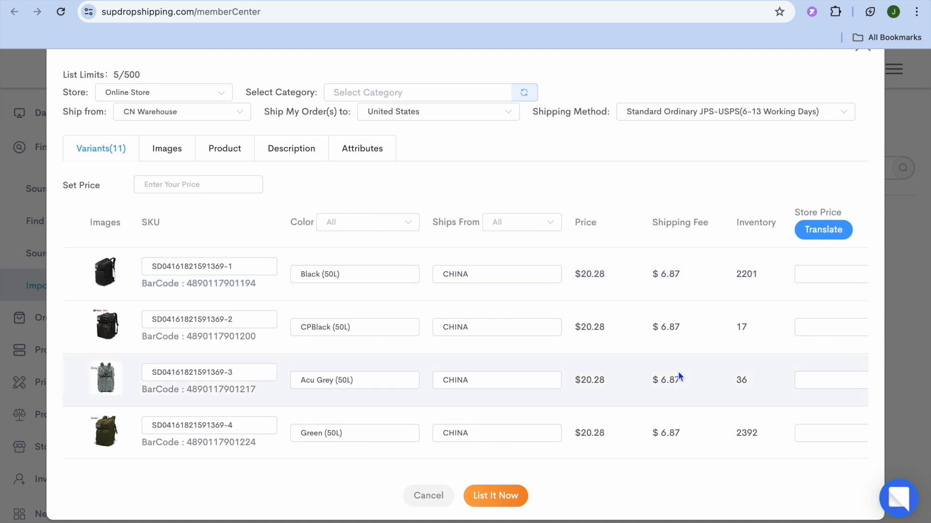
pyautogui.scroll(1, 679, 377)
pyautogui.click(170, 163)
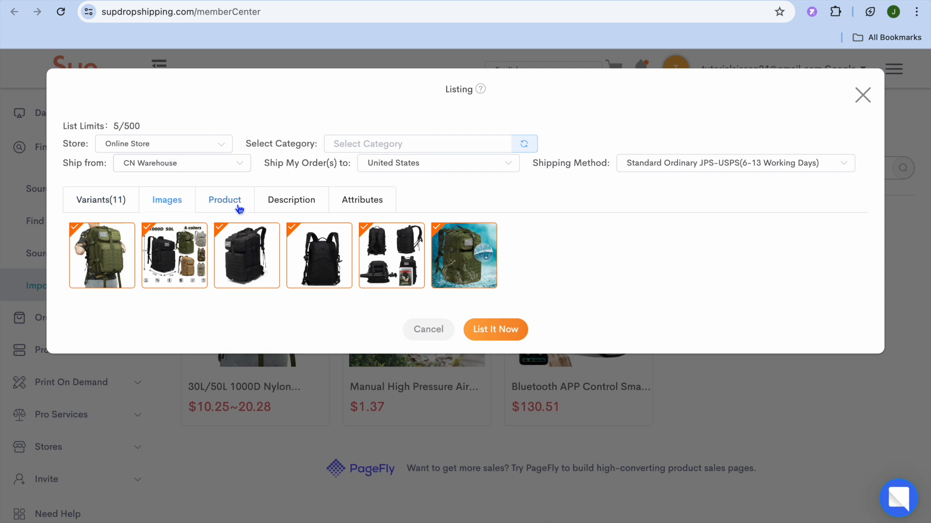
pyautogui.click(234, 206)
pyautogui.click(298, 207)
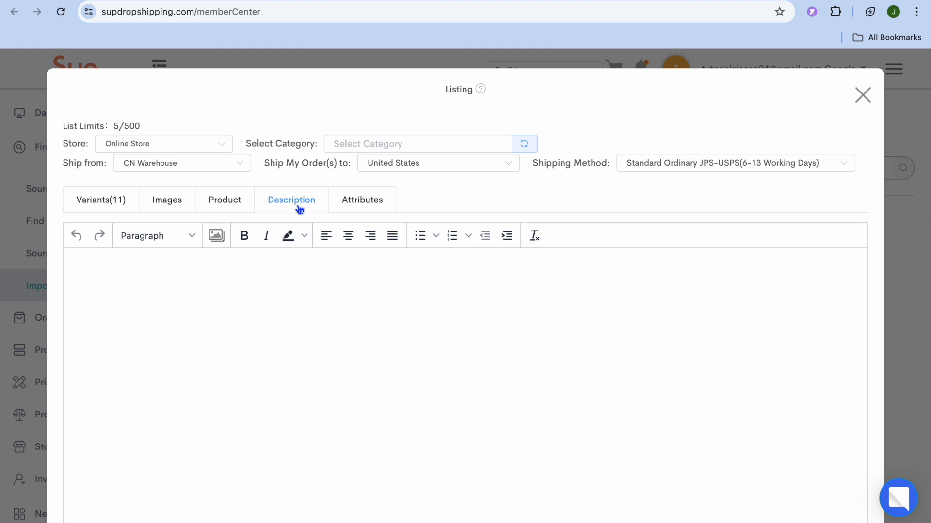
pyautogui.click(169, 206)
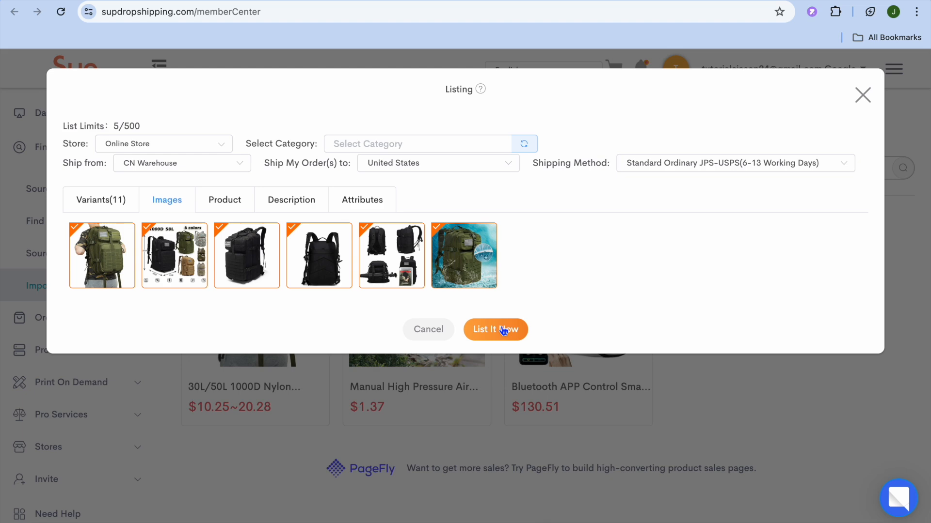
pyautogui.click(865, 98)
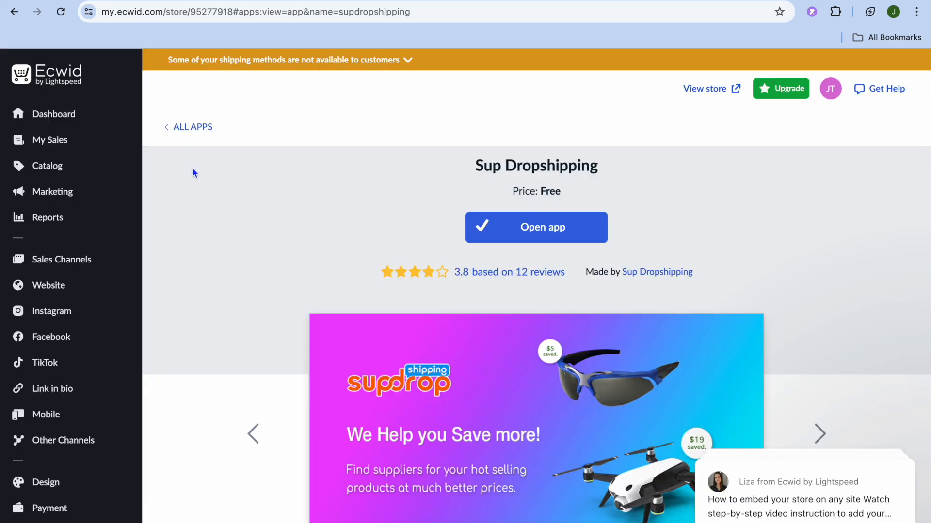
# Step: Check the backpack's catalog entry (J$40.00, 0.3 kg, six images) and open the live storefront
pyautogui.moveTo(128, 203)
pyautogui.moveTo(97, 169)
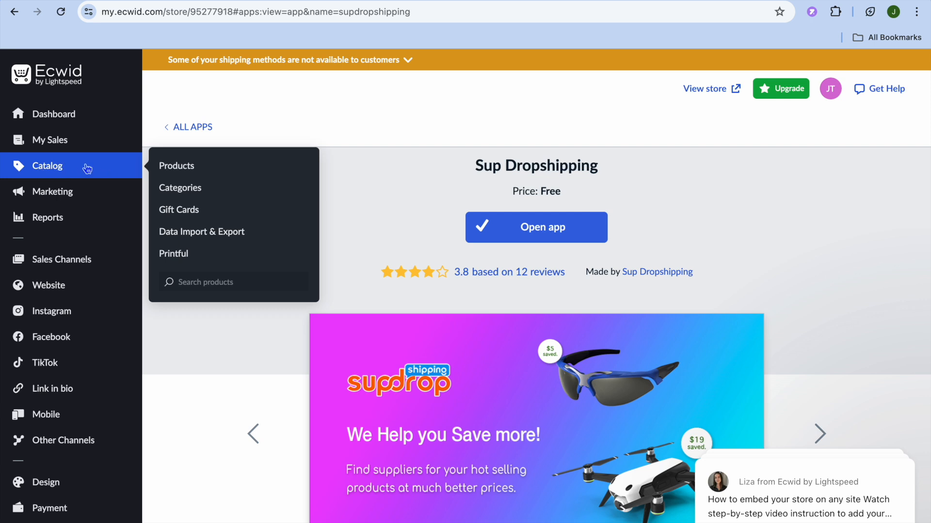
pyautogui.click(188, 173)
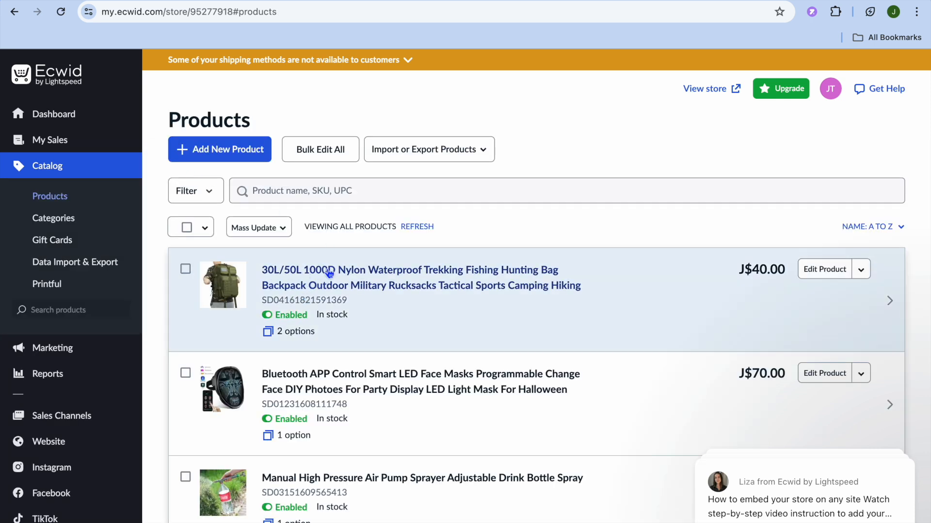
pyautogui.click(362, 288)
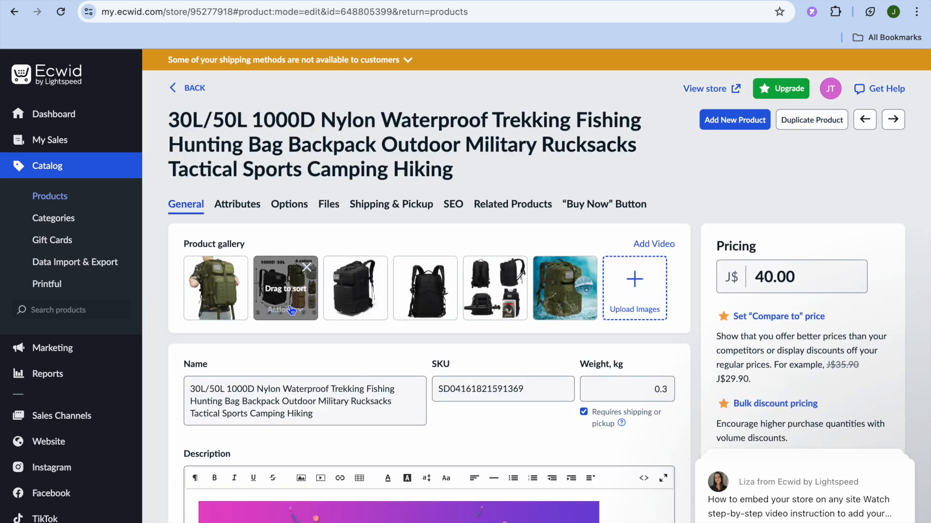
pyautogui.moveTo(386, 297)
pyautogui.scroll(-10, 386, 297)
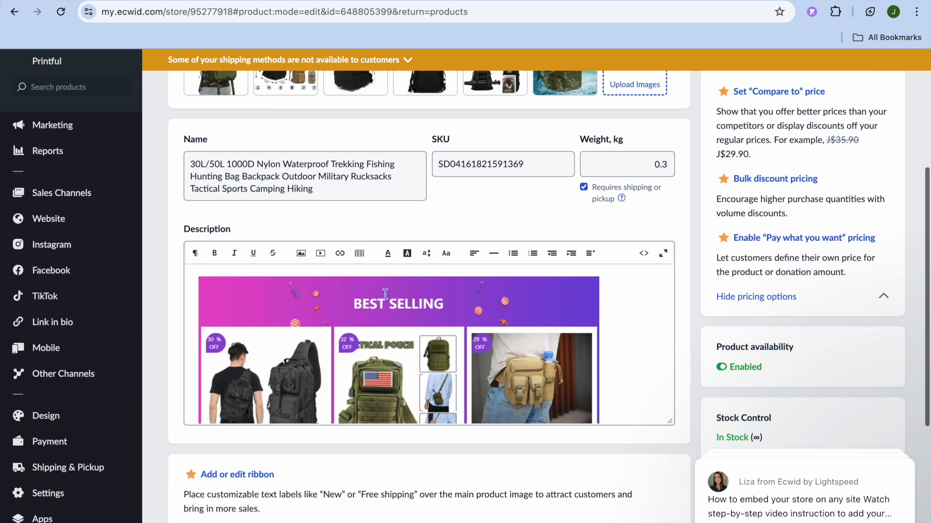
pyautogui.scroll(5, 623, 236)
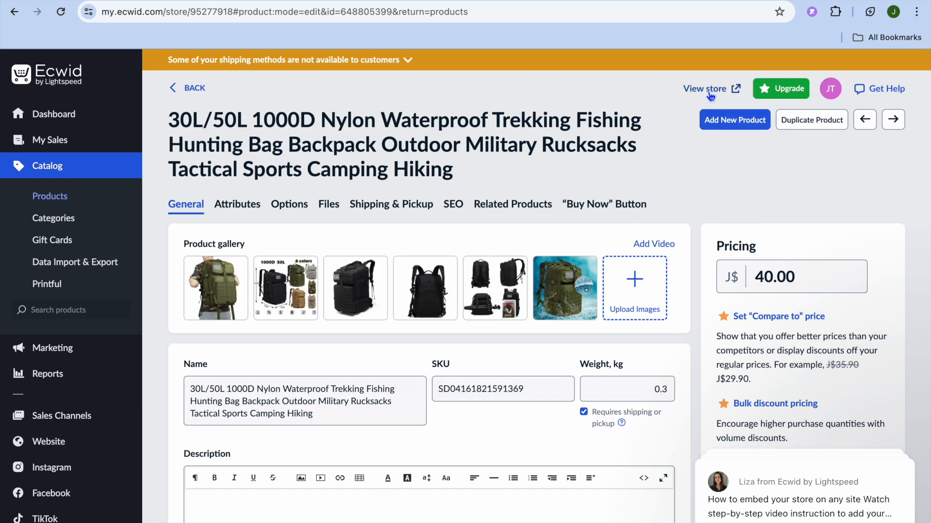
pyautogui.click(707, 90)
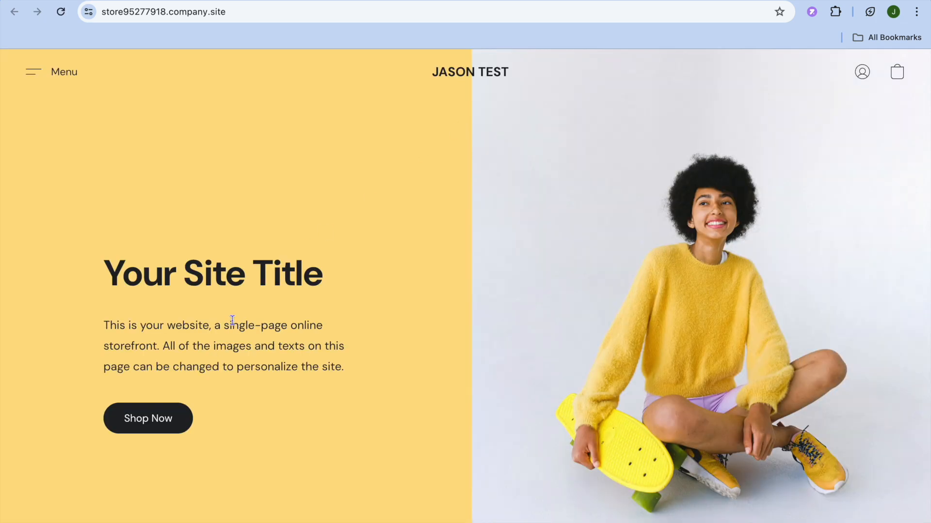
# Step: Check the backpack's storefront page (J$40.00, colour options, In stock), then return to its editor
pyautogui.scroll(-2, 232, 321)
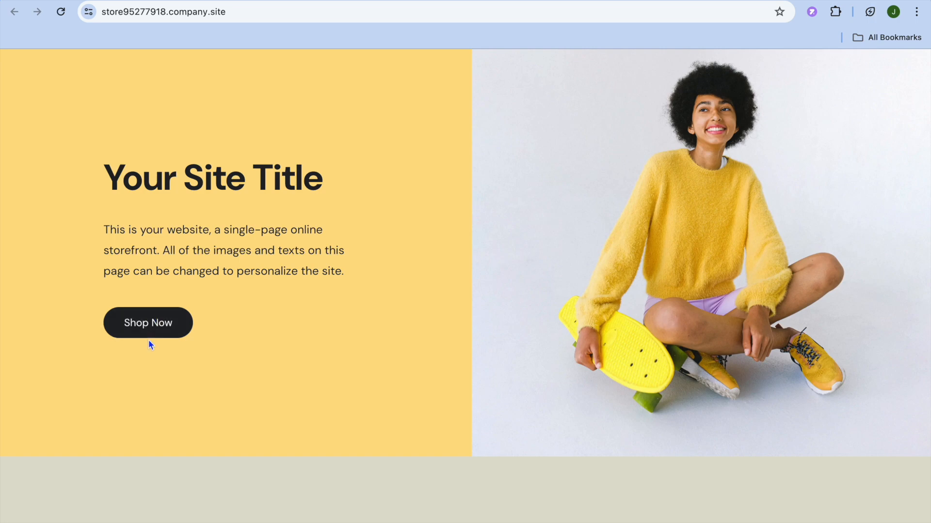
pyautogui.scroll(-10, 150, 339)
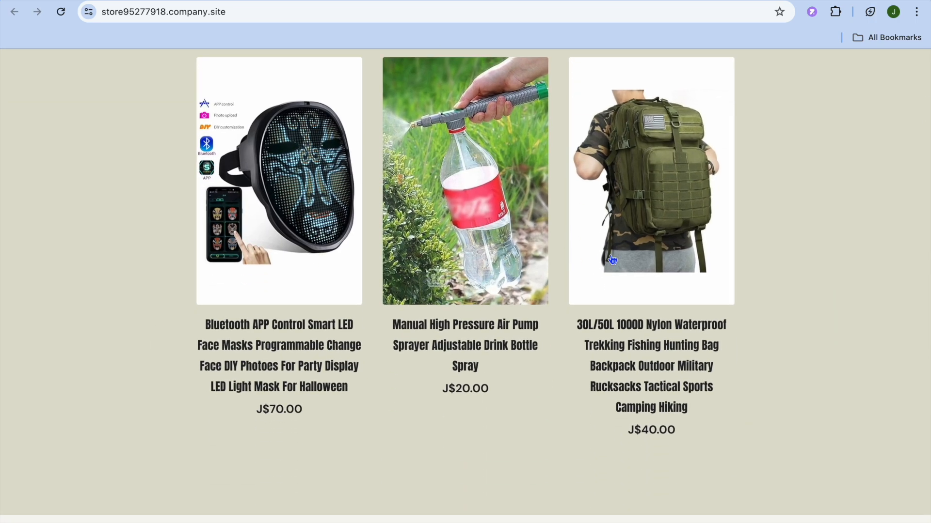
pyautogui.click(620, 374)
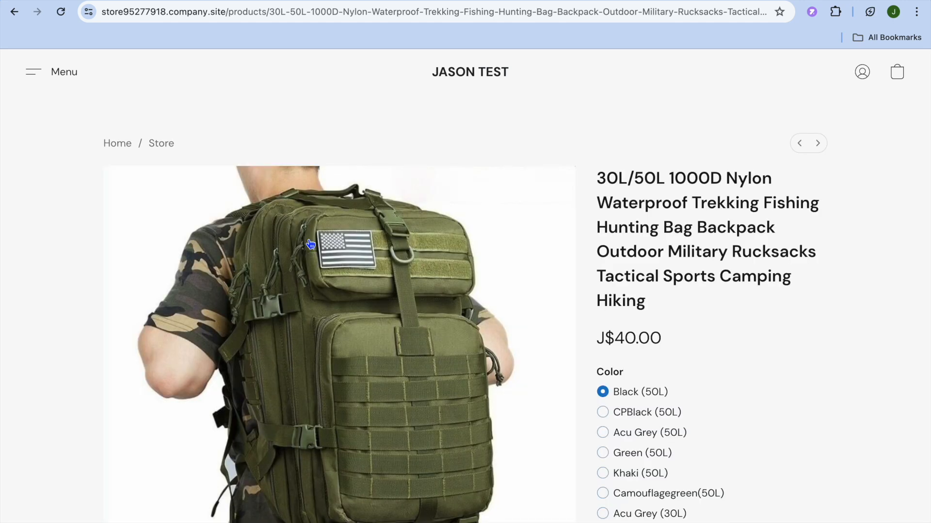
pyautogui.scroll(-9, 311, 244)
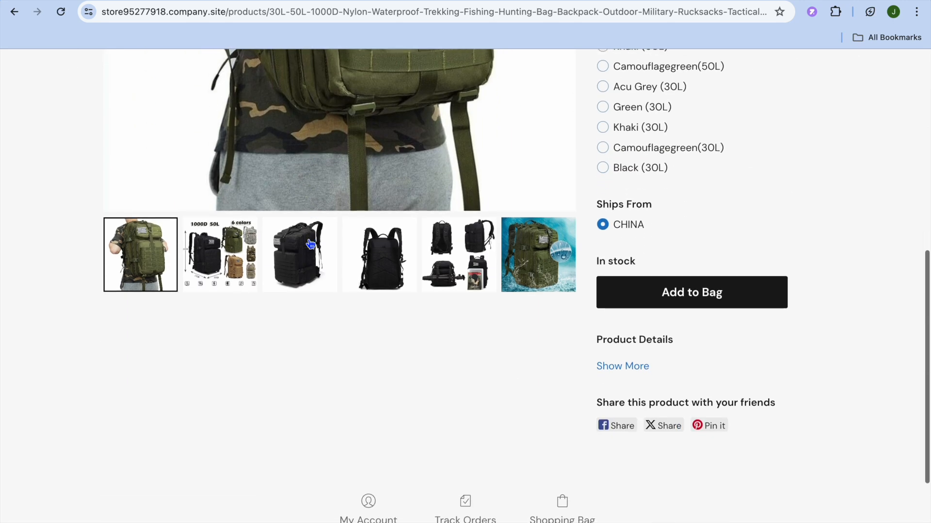
pyautogui.scroll(3, 311, 244)
pyautogui.scroll(7, 310, 244)
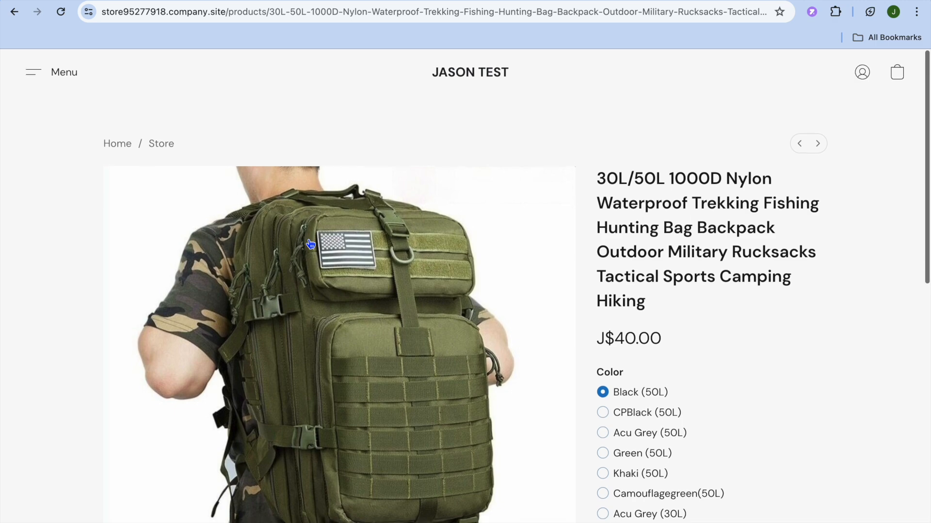
pyautogui.click(159, 1)
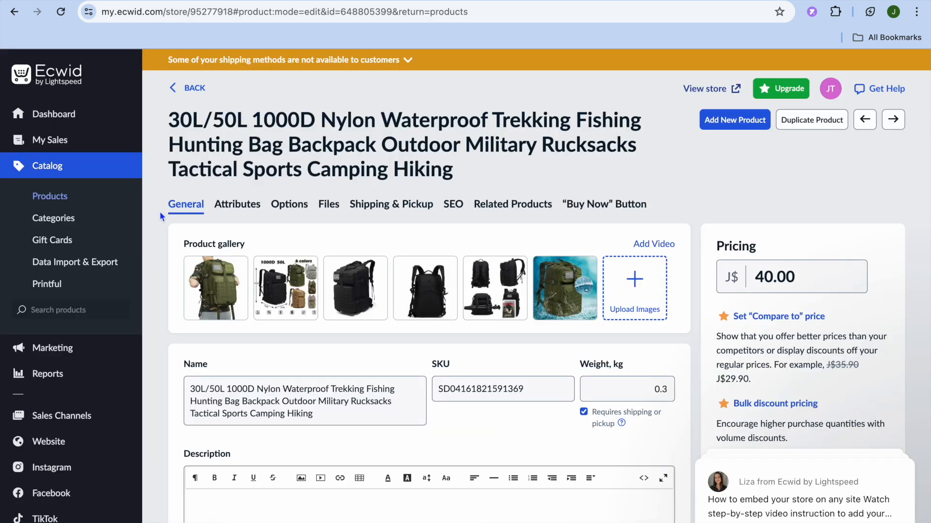
# Step: Browse the product list and the Printful dashboard's completed setup steps
pyautogui.click(67, 200)
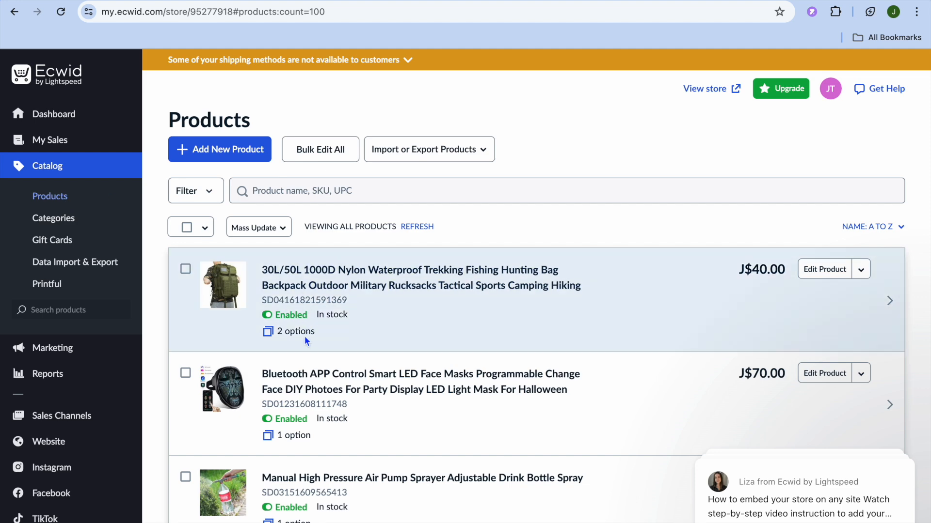
pyautogui.scroll(-5, 304, 336)
pyautogui.scroll(4, 305, 338)
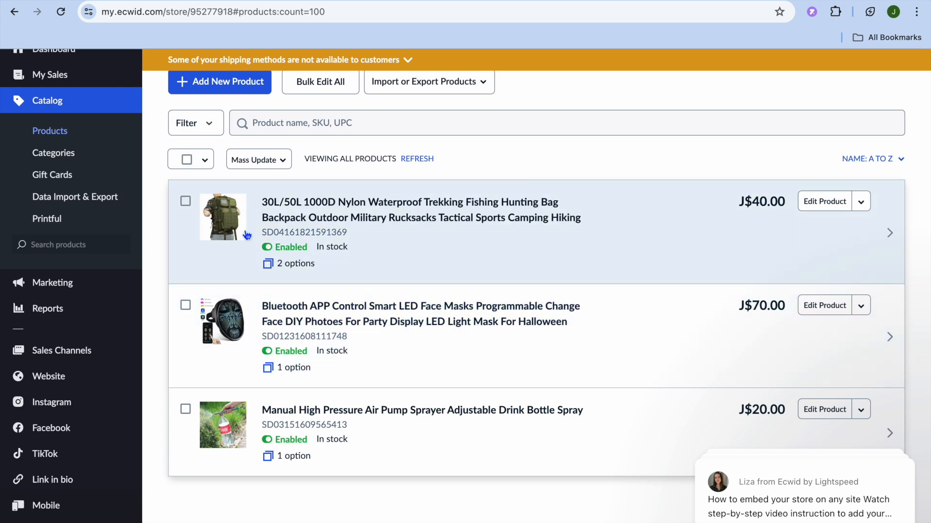
pyautogui.click(63, 226)
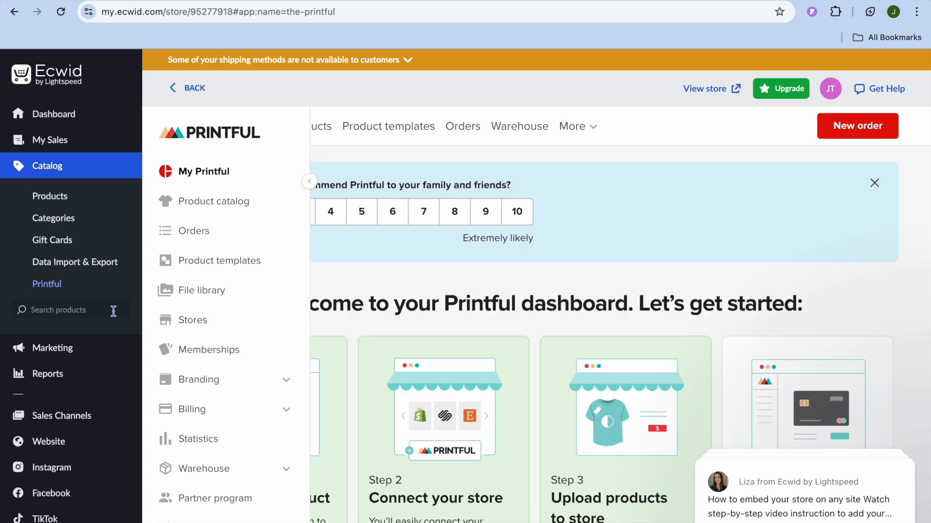
pyautogui.scroll(-4, 124, 390)
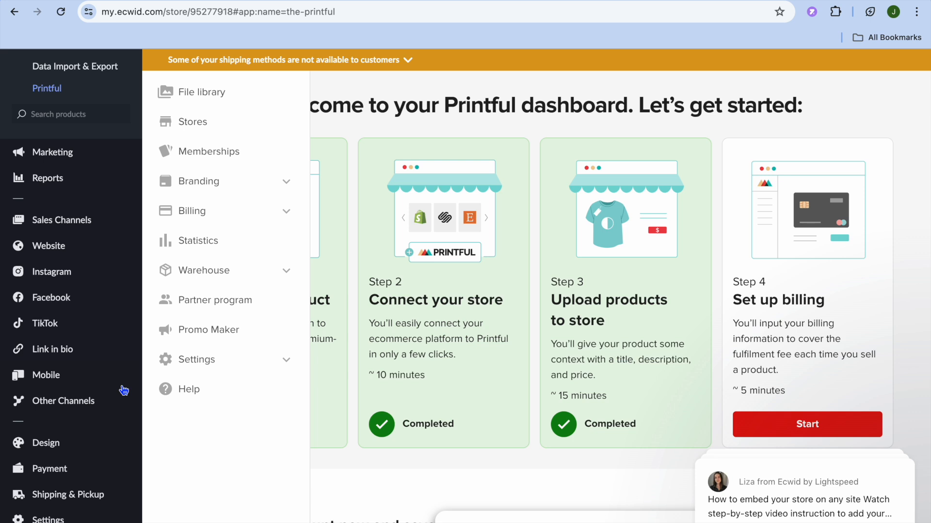
# Step: Set the product image aspect ratio to Portrait 2:3 in Design settings
pyautogui.click(66, 450)
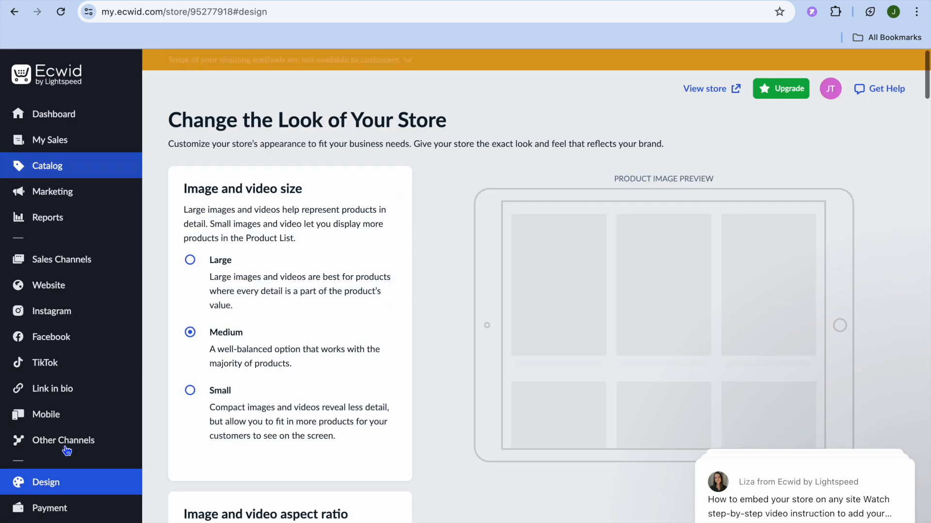
pyautogui.moveTo(63, 441)
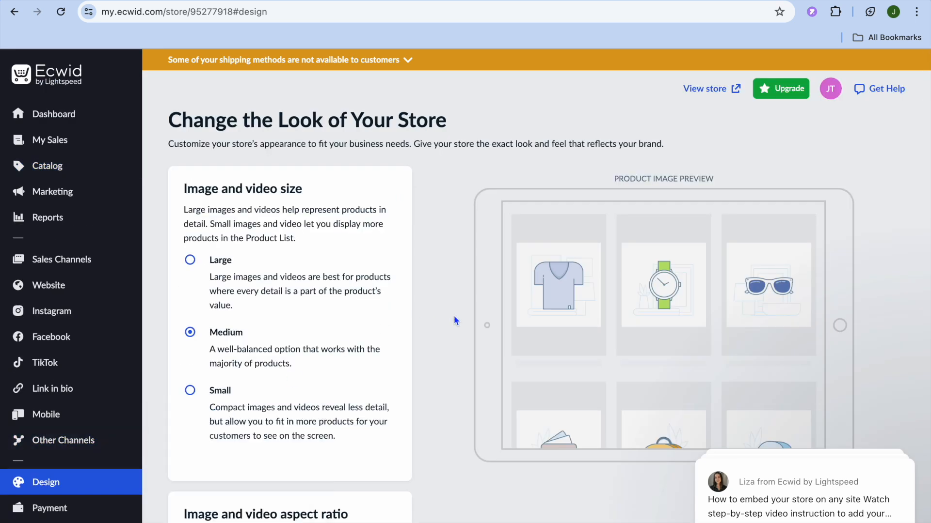
pyautogui.scroll(-3, 456, 320)
pyautogui.scroll(3, 454, 320)
pyautogui.scroll(-3, 454, 316)
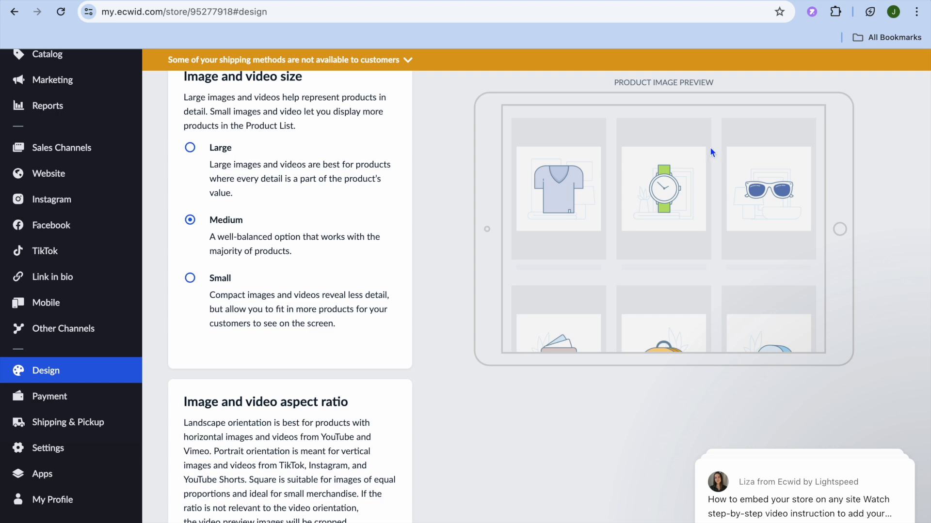
pyautogui.scroll(-10, 417, 301)
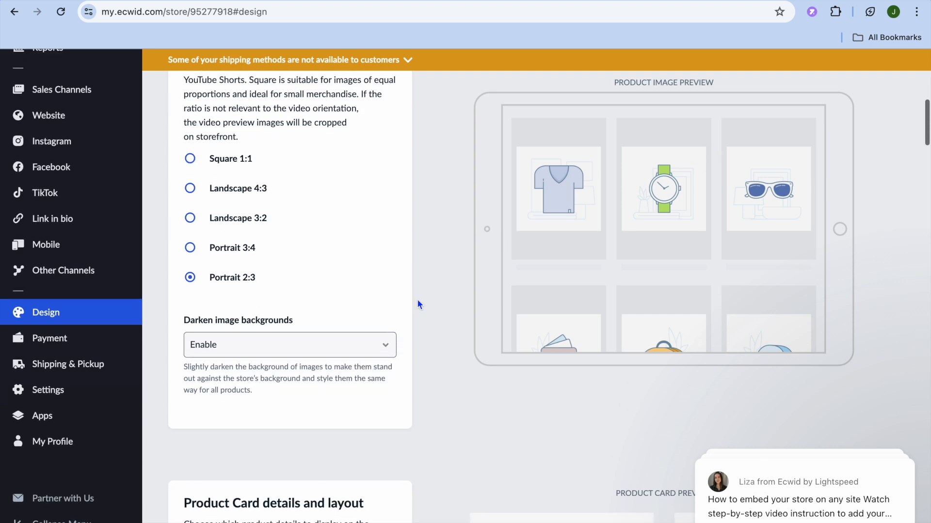
pyautogui.scroll(-3, 417, 301)
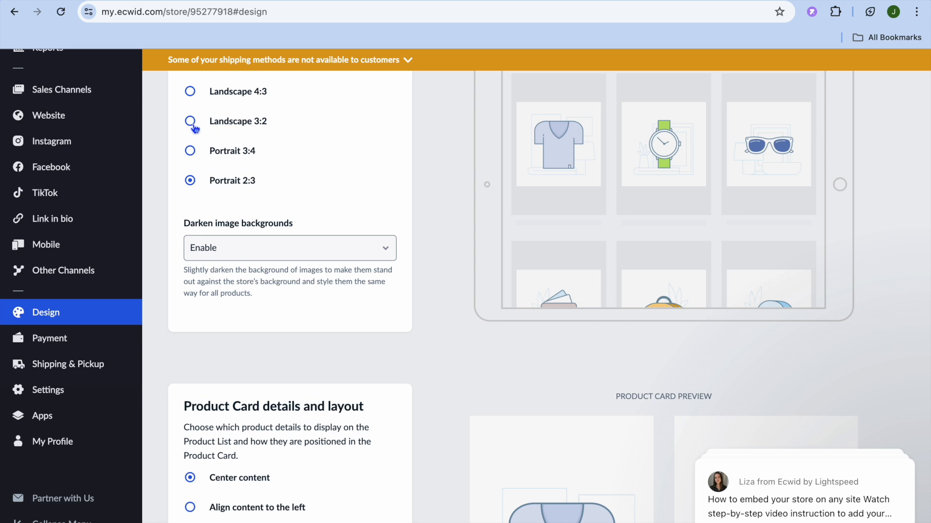
pyautogui.click(190, 181)
# Step: Review the Product Card and Product Page design options, then go to Payment settings
pyautogui.scroll(-5, 339, 200)
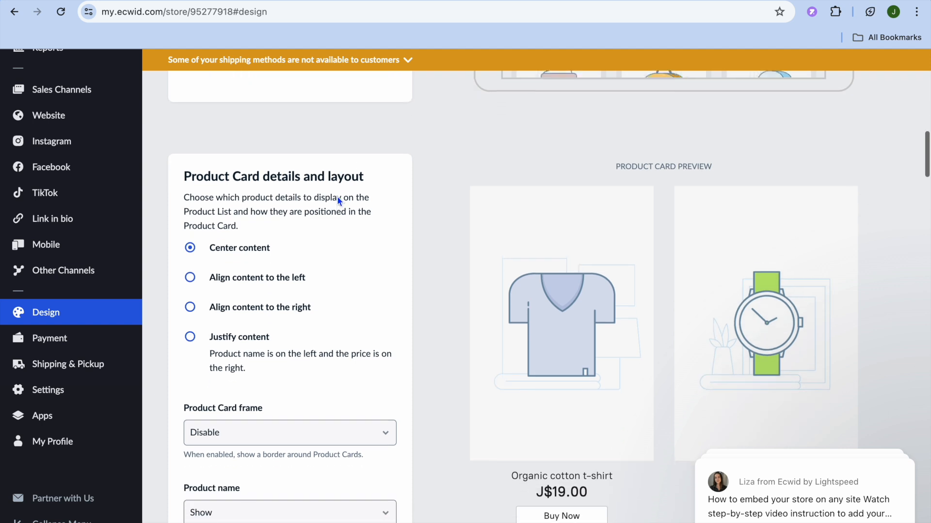
pyautogui.scroll(-3, 340, 201)
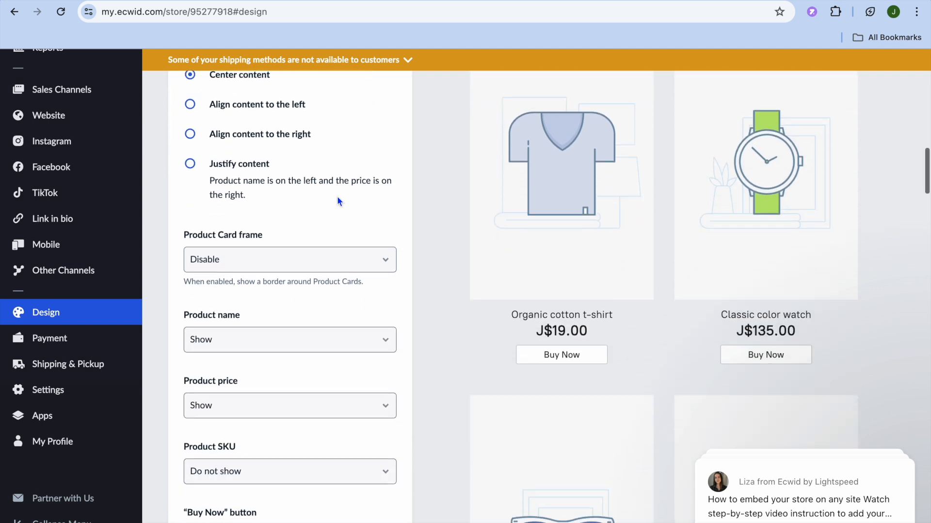
pyautogui.scroll(3, 339, 200)
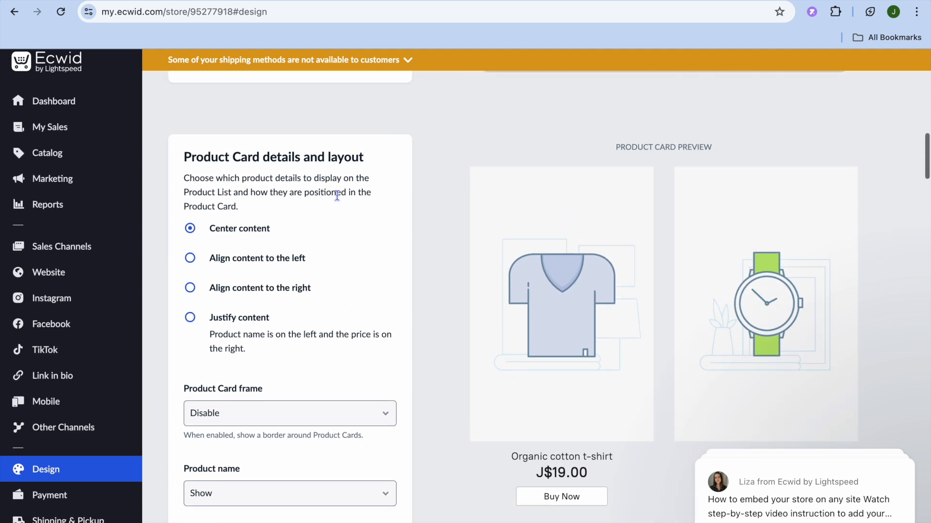
pyautogui.scroll(-6, 420, 258)
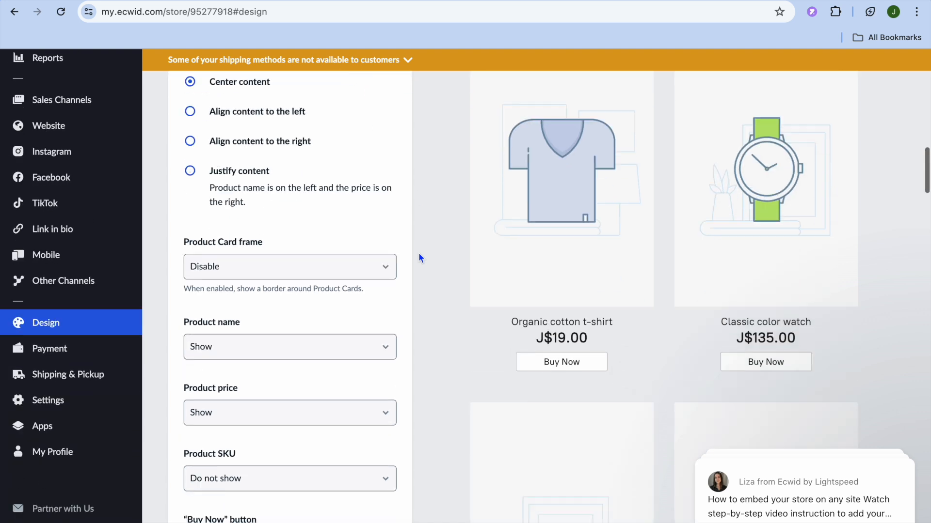
pyautogui.scroll(-3, 419, 258)
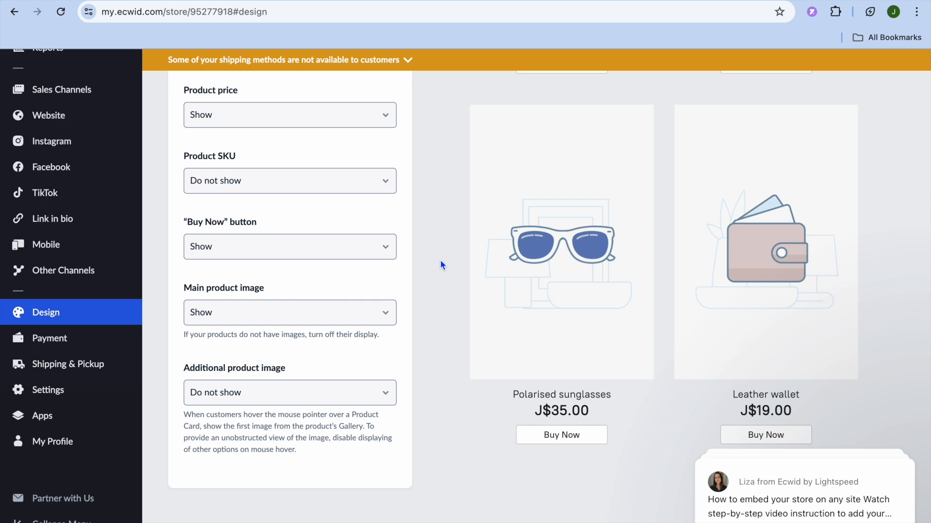
pyautogui.scroll(-9, 441, 265)
pyautogui.scroll(-14, 441, 260)
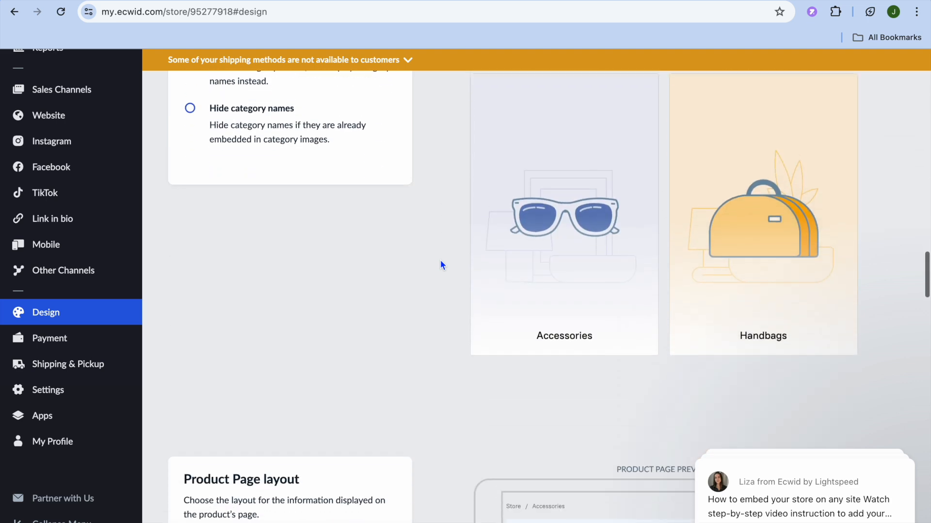
pyautogui.scroll(-7, 440, 261)
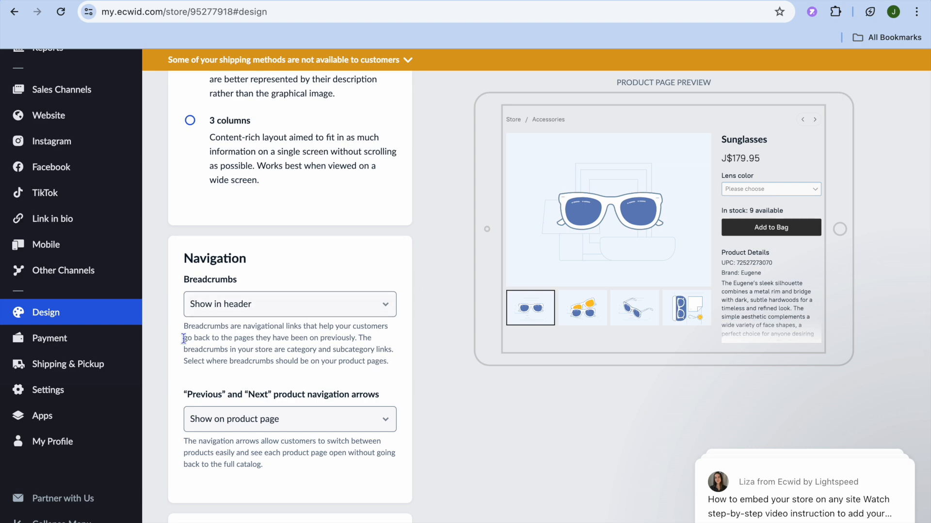
pyautogui.click(79, 350)
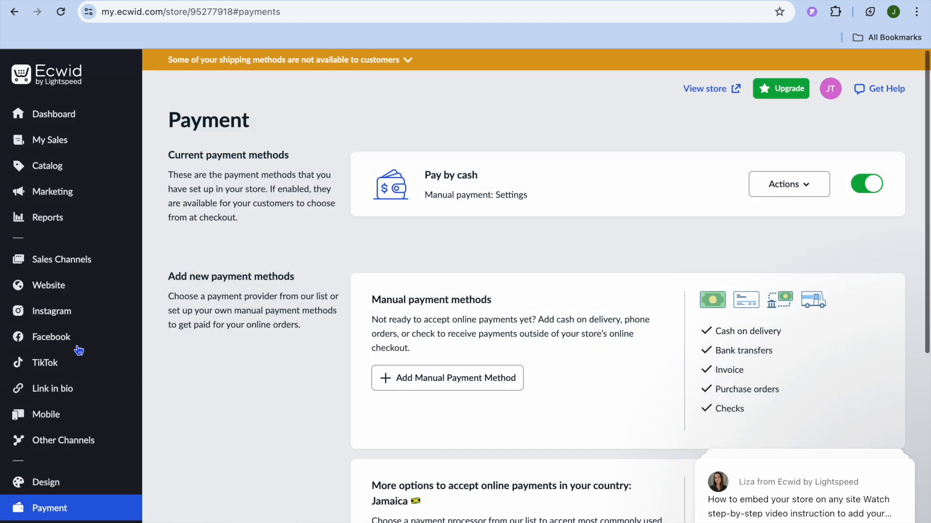
# Step: Review the payment methods offered for Jamaica without choosing any
pyautogui.scroll(-4, 319, 330)
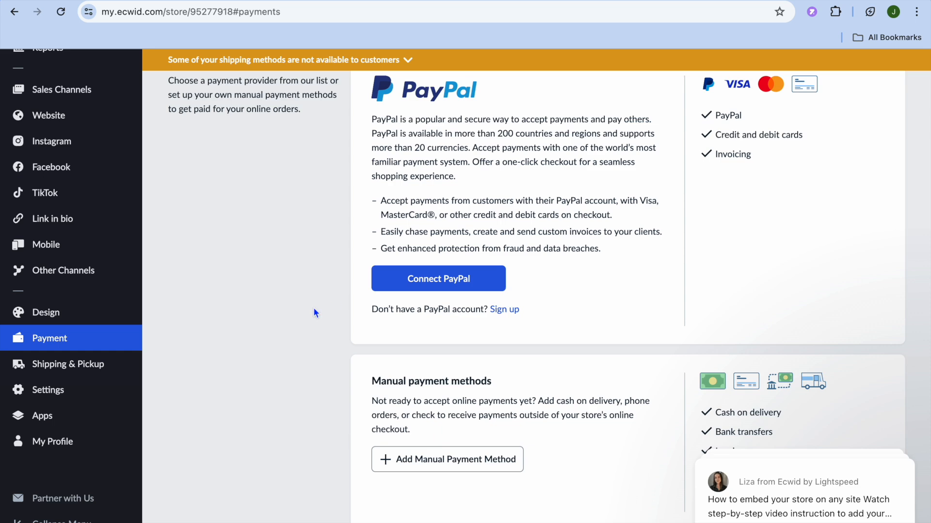
pyautogui.scroll(-1, 313, 308)
pyautogui.scroll(-5, 314, 310)
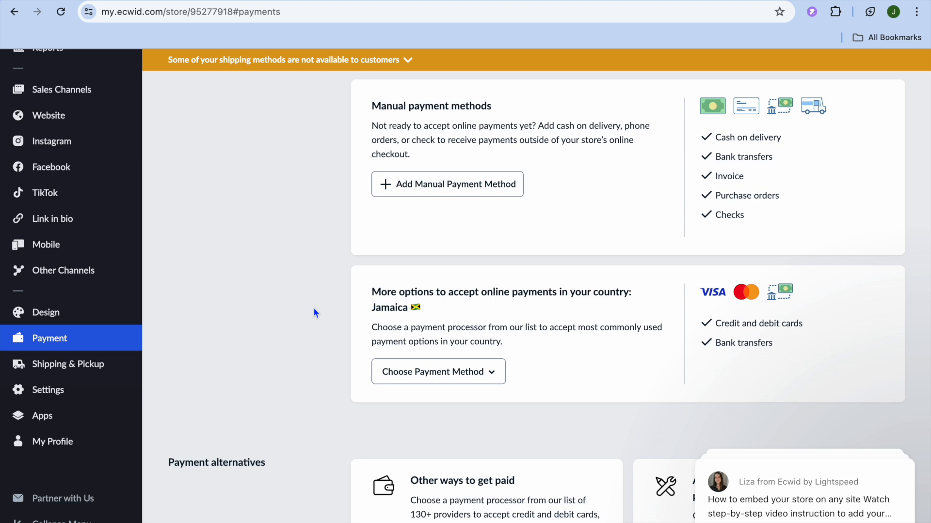
pyautogui.scroll(-1, 314, 310)
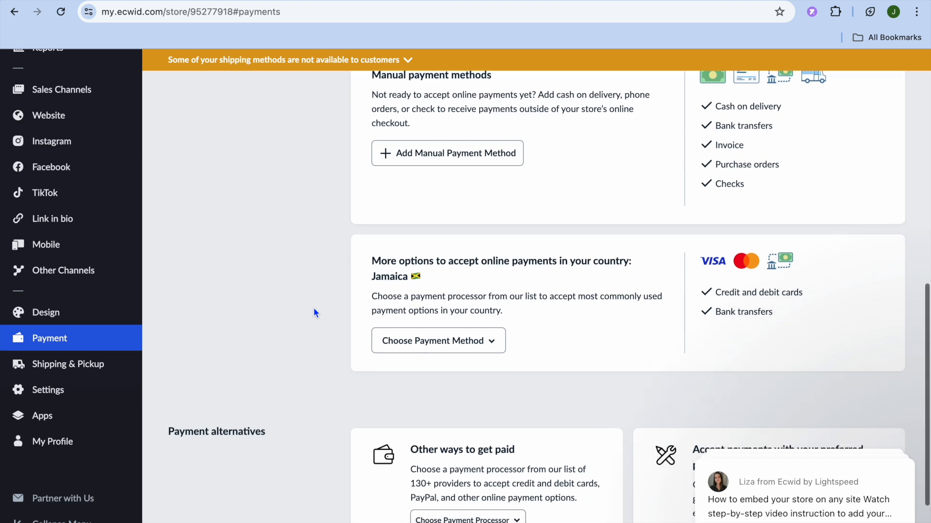
pyautogui.scroll(-2, 314, 313)
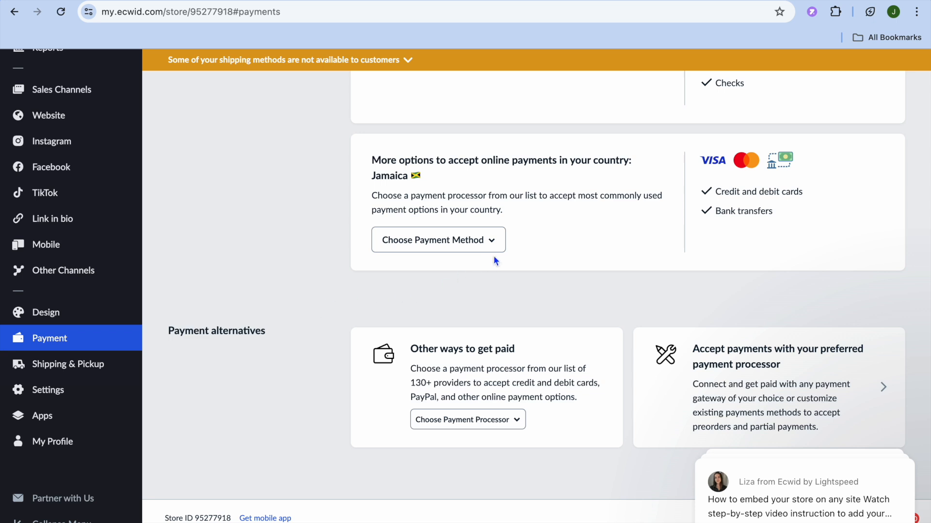
pyautogui.click(493, 241)
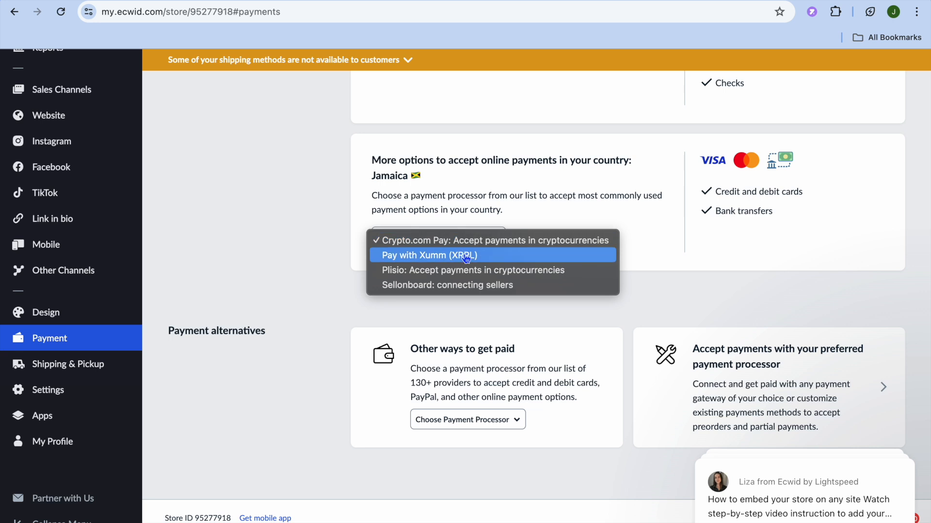
pyautogui.click(402, 311)
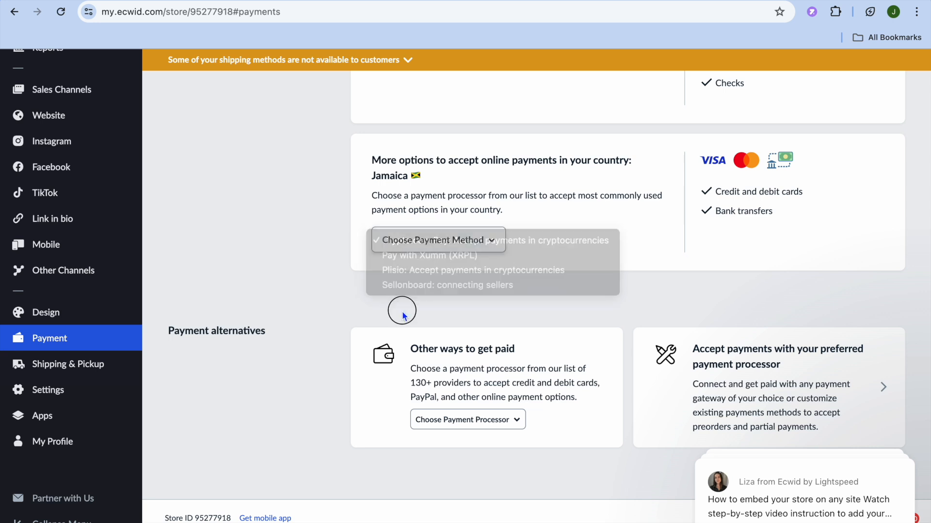
# Step: Browse the other payment processors without picking one, then go to Shipping & Pickup
pyautogui.click(505, 421)
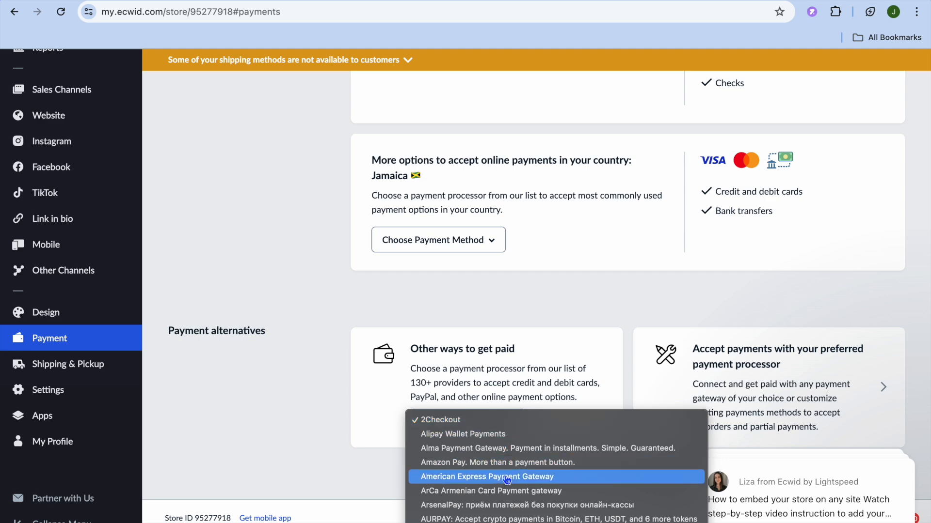
pyautogui.scroll(-5, 508, 475)
pyautogui.scroll(-15, 507, 480)
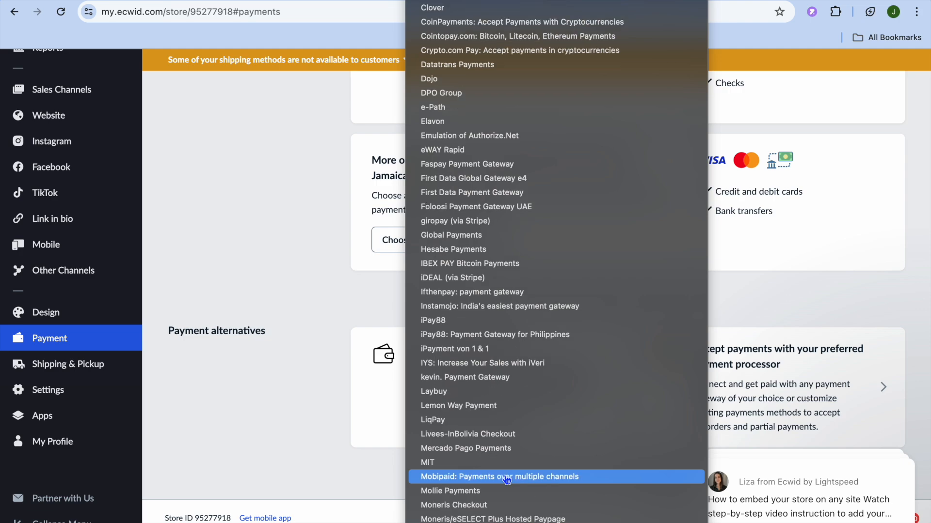
pyautogui.scroll(-10, 507, 479)
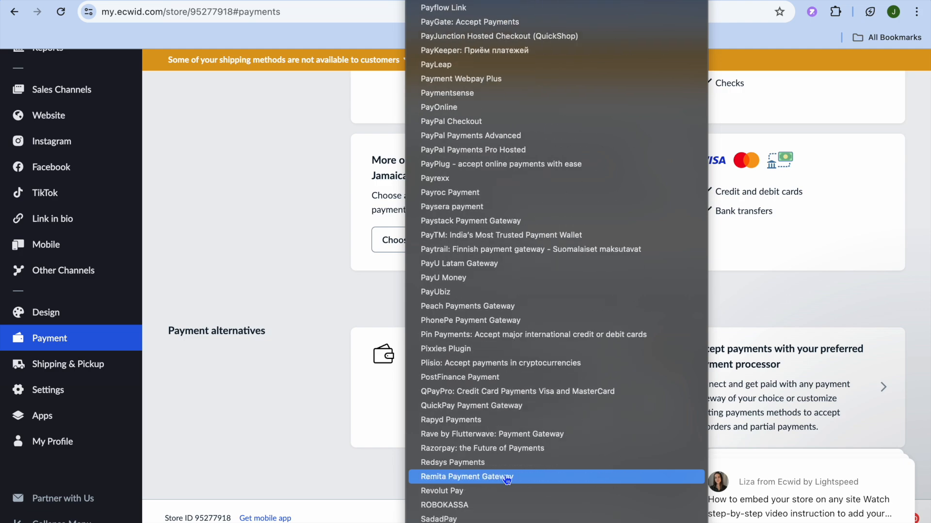
pyautogui.scroll(-8, 506, 479)
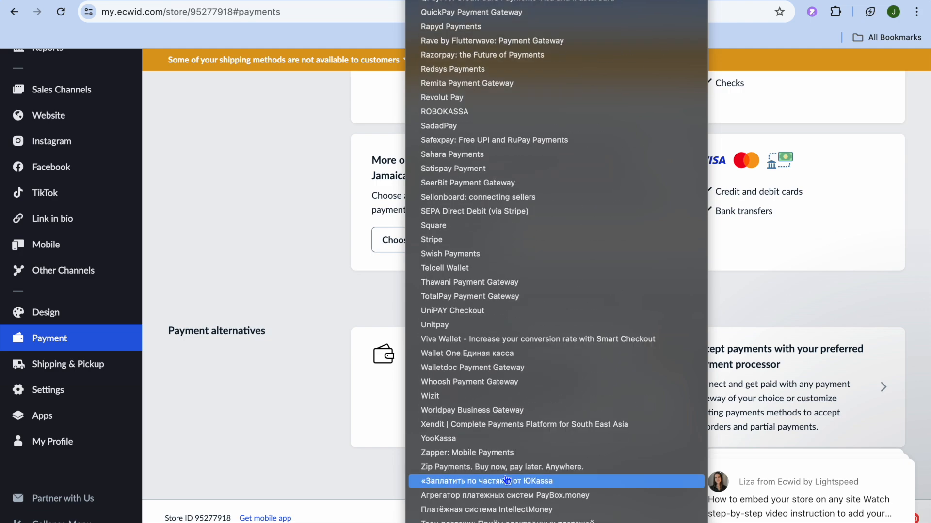
pyautogui.click(290, 433)
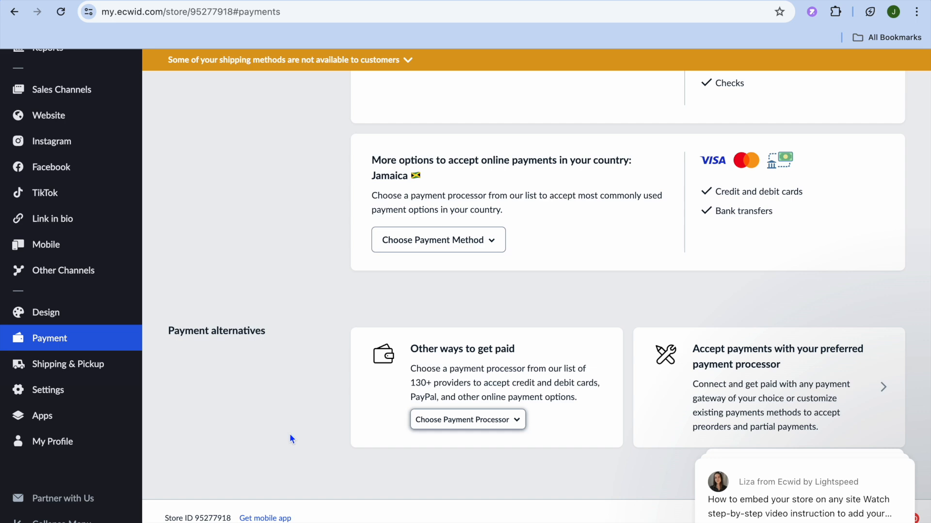
pyautogui.click(78, 370)
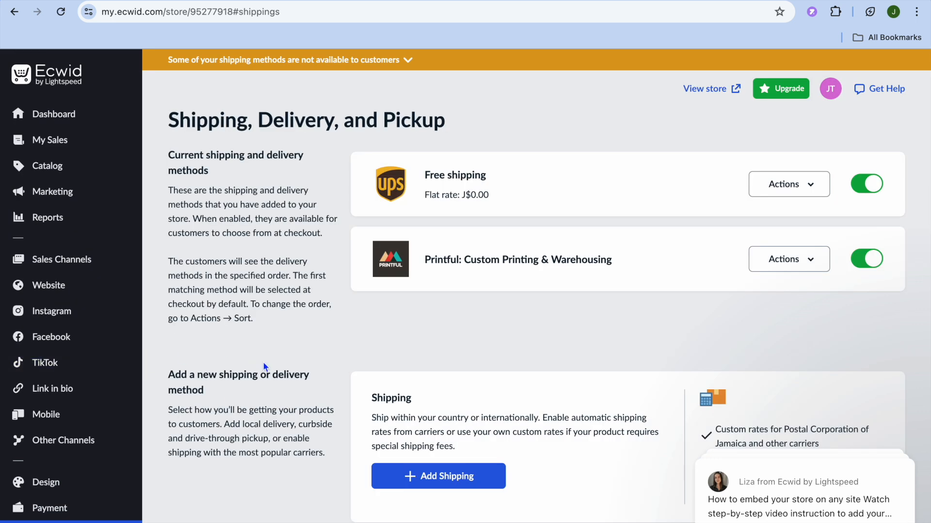
pyautogui.scroll(-5, 263, 367)
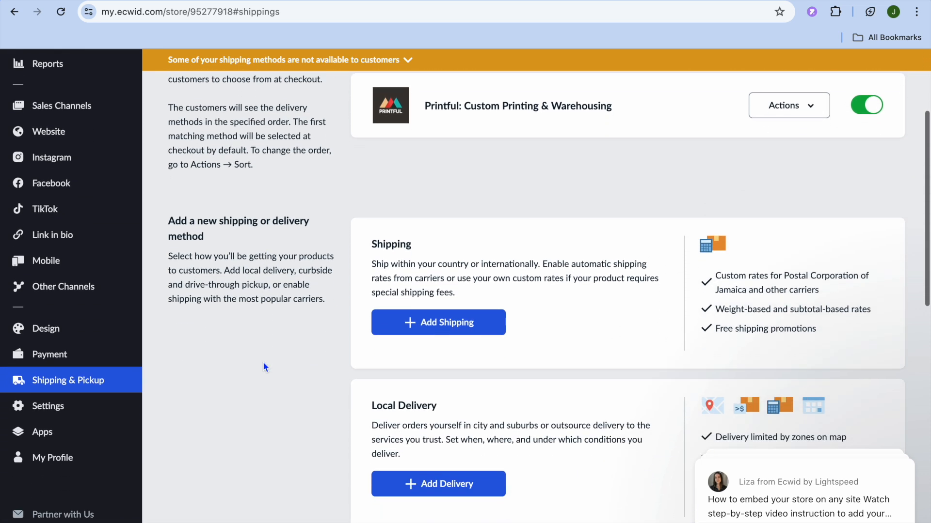
pyautogui.scroll(3, 263, 363)
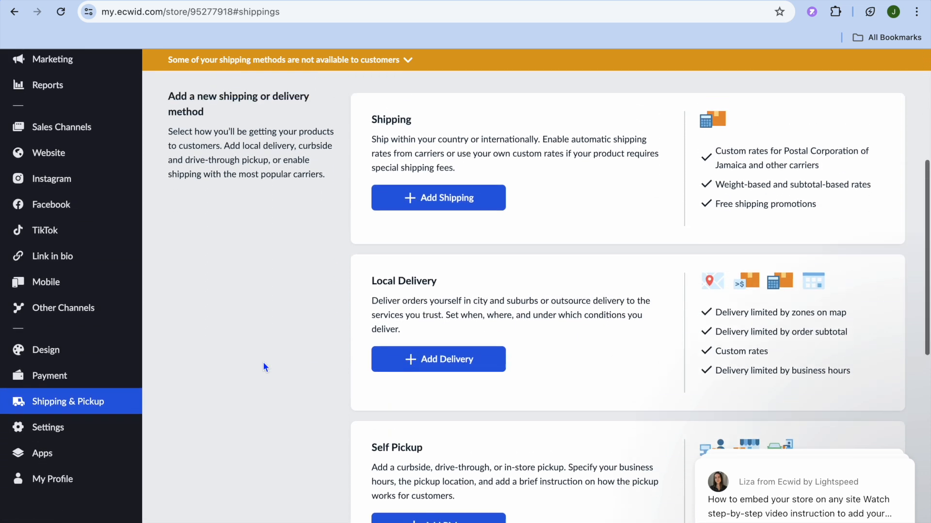
pyautogui.scroll(1, 264, 366)
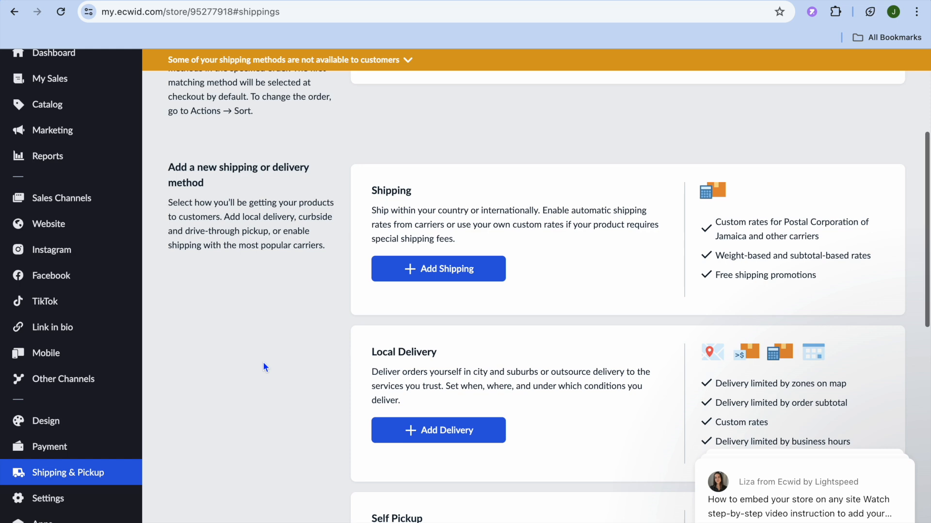
pyautogui.click(420, 271)
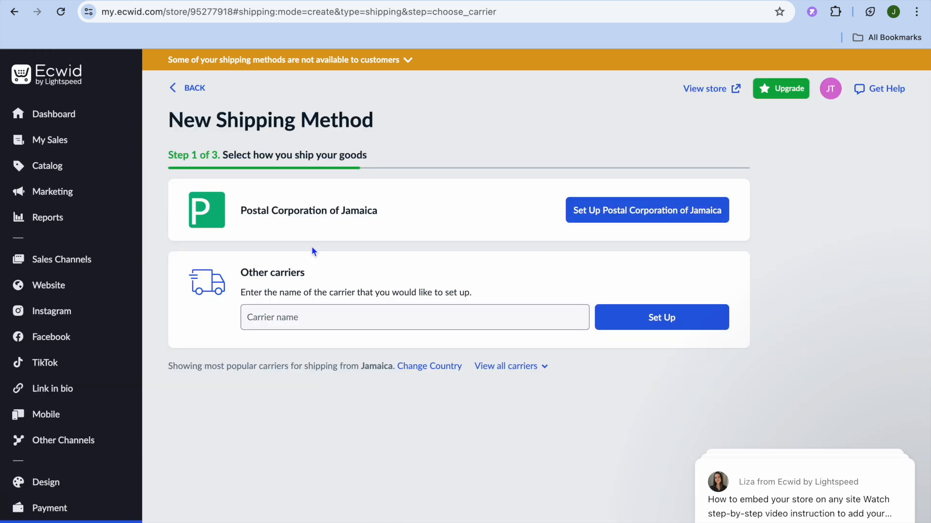
pyautogui.click(177, 91)
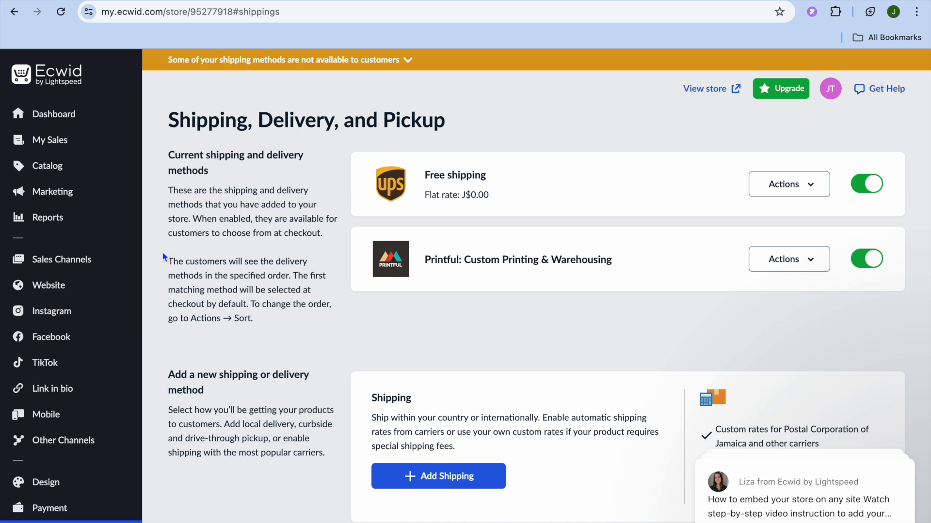
pyautogui.moveTo(109, 293)
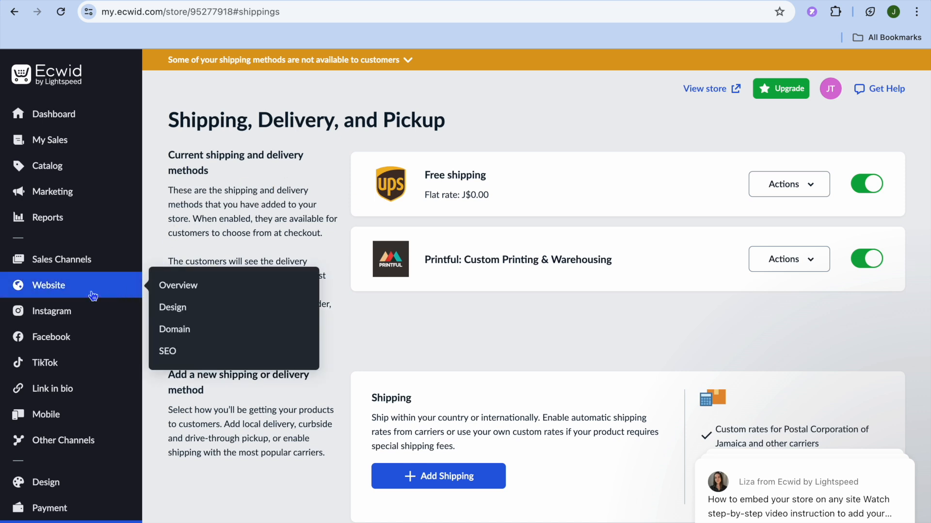
pyautogui.click(179, 287)
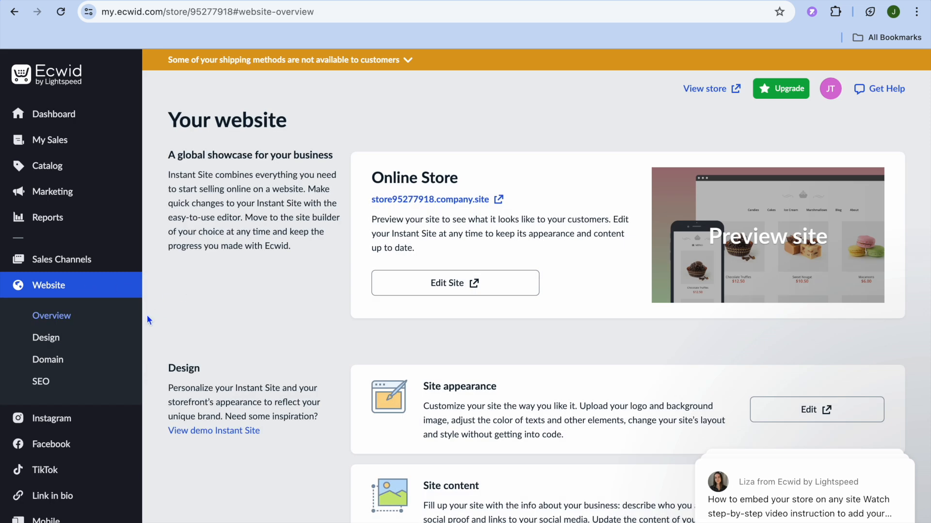
# Step: Launch the Instant Site editor for the online store from the website overview
pyautogui.click(482, 290)
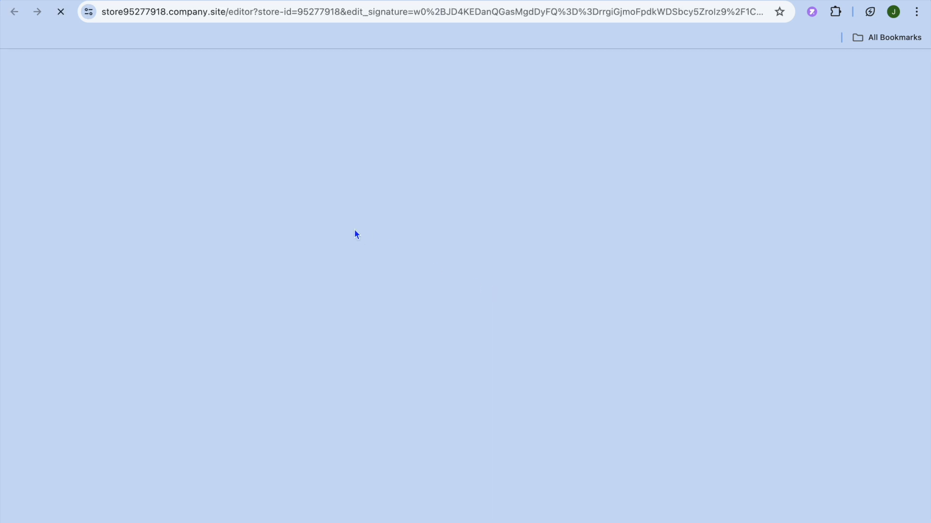